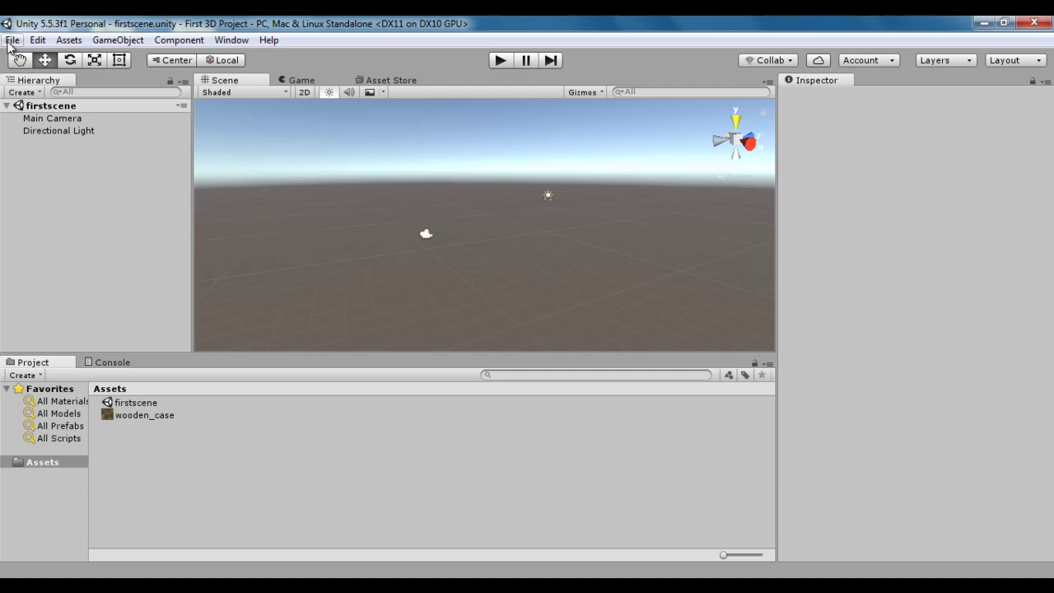
left_click(12, 42)
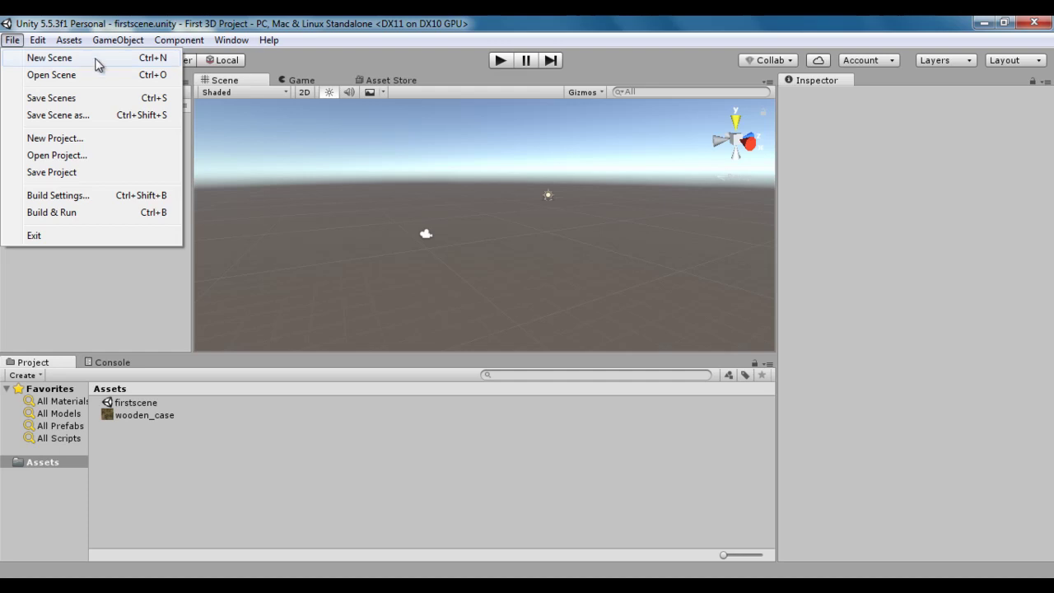
left_click(863, 342)
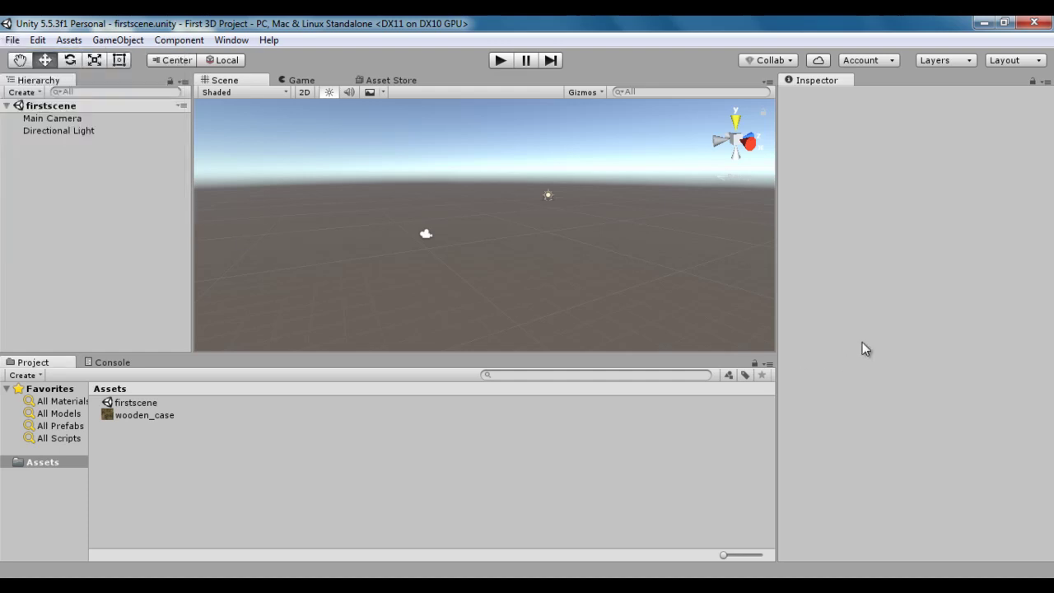
Inspect the firstscene asset and the Main Camera and Directional Light objects it contains
left_click(140, 403)
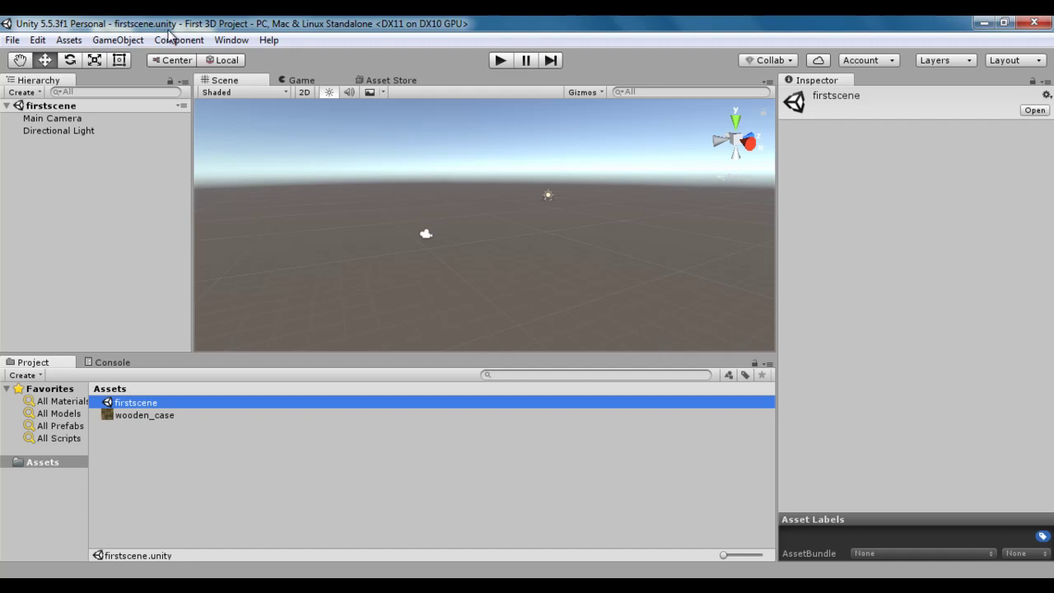
left_click(72, 120)
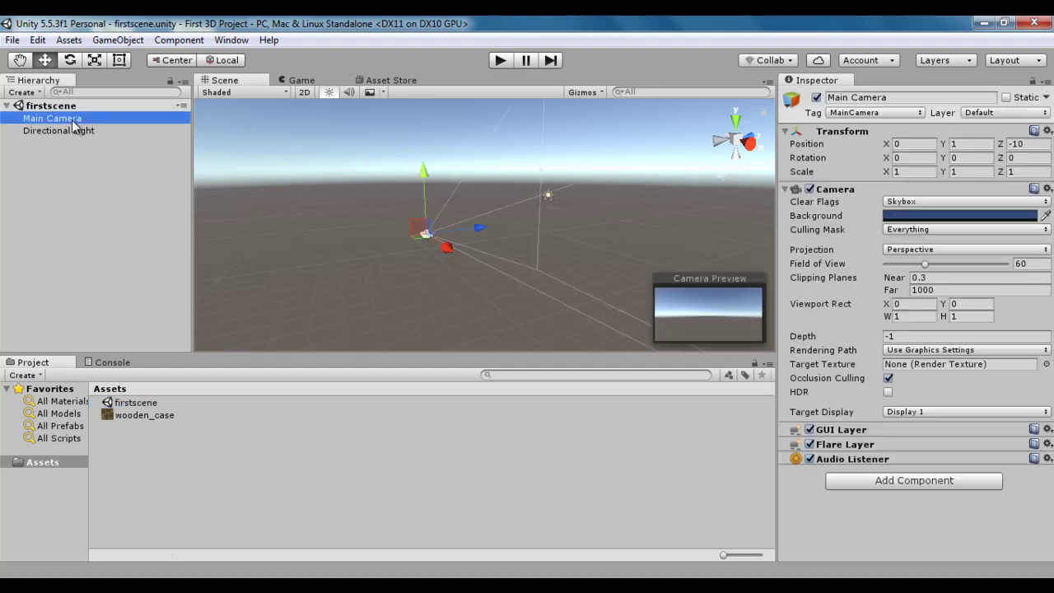
left_click(78, 132)
left_click(96, 199)
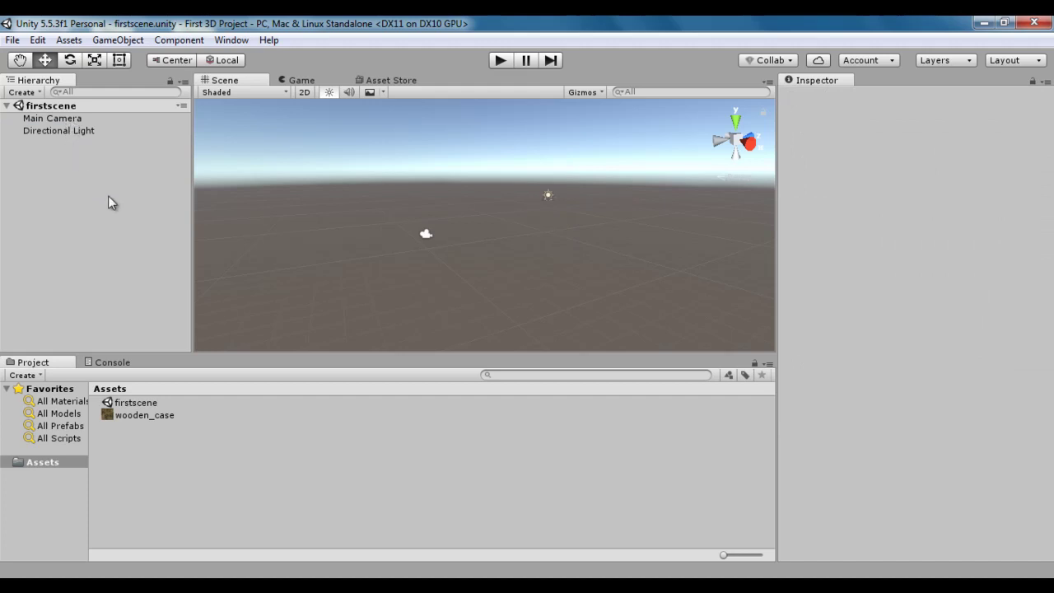
Create a new scene and save it in the project's Assets folder as secondscene
left_click(13, 39)
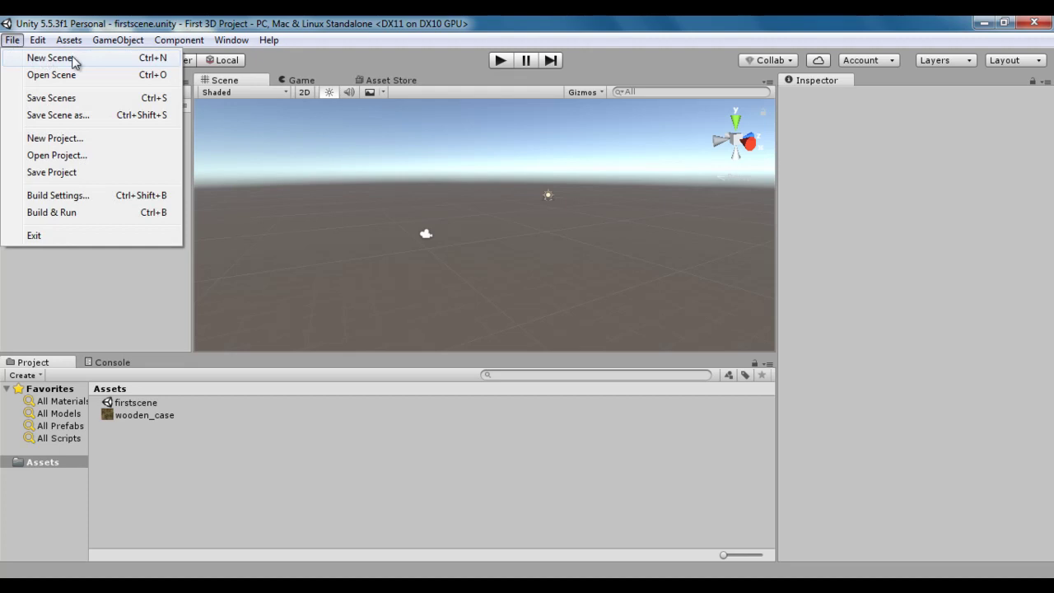
left_click(72, 60)
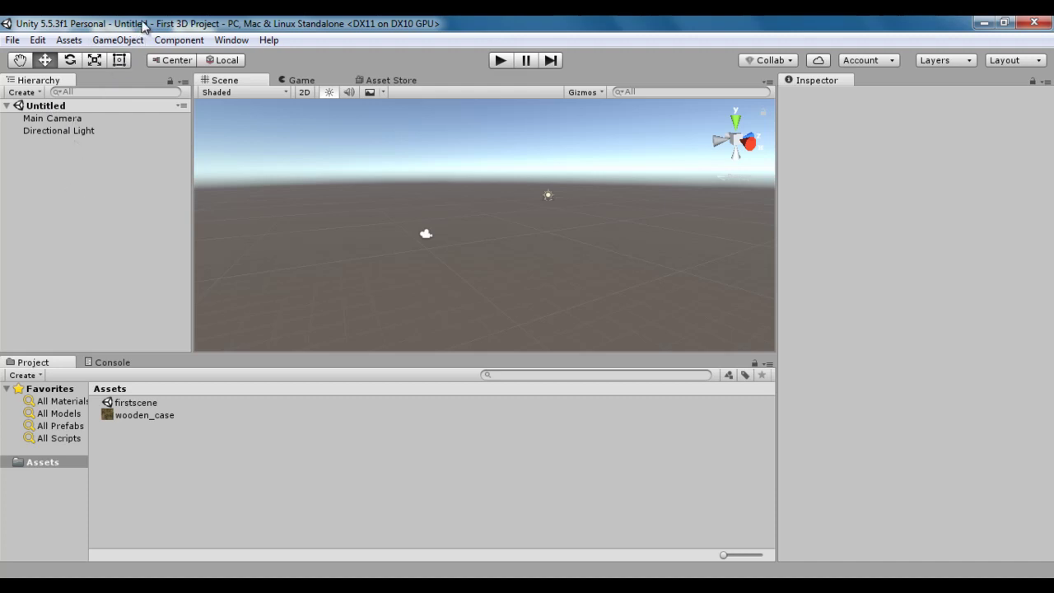
left_click(12, 39)
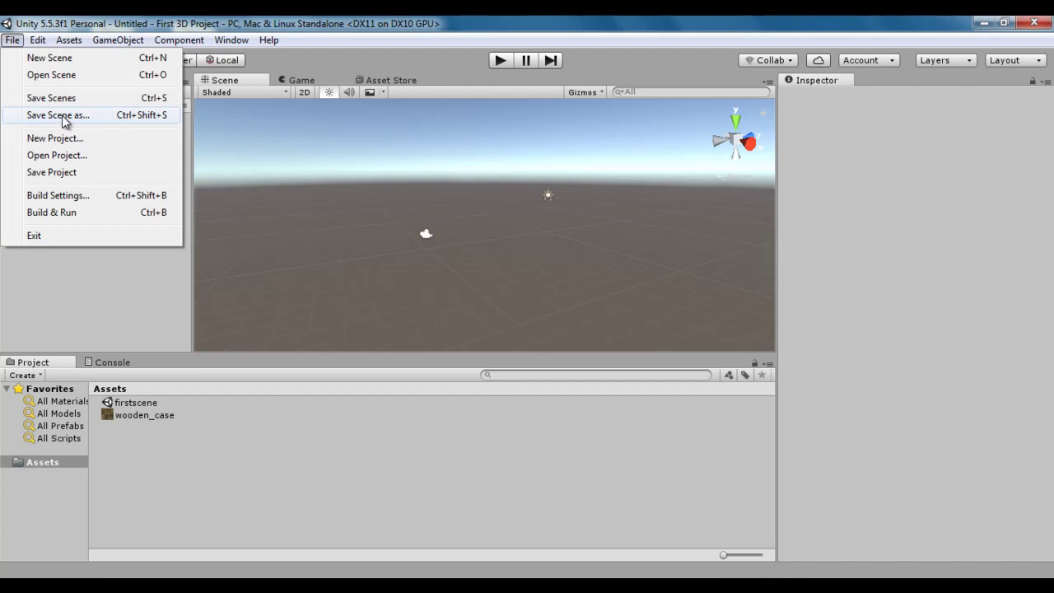
left_click(90, 115)
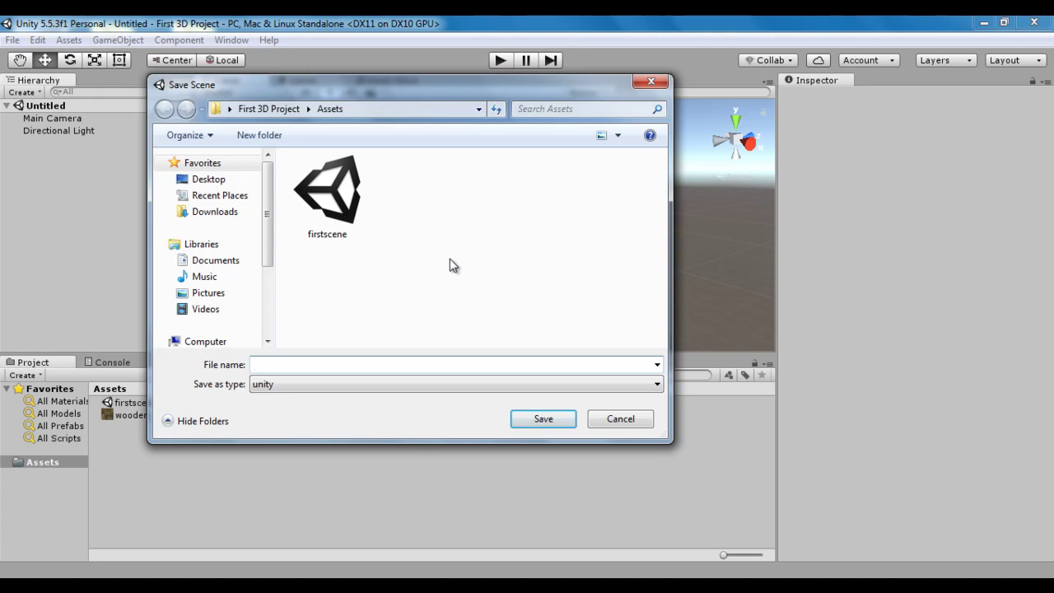
type("secondscene")
left_click(551, 418)
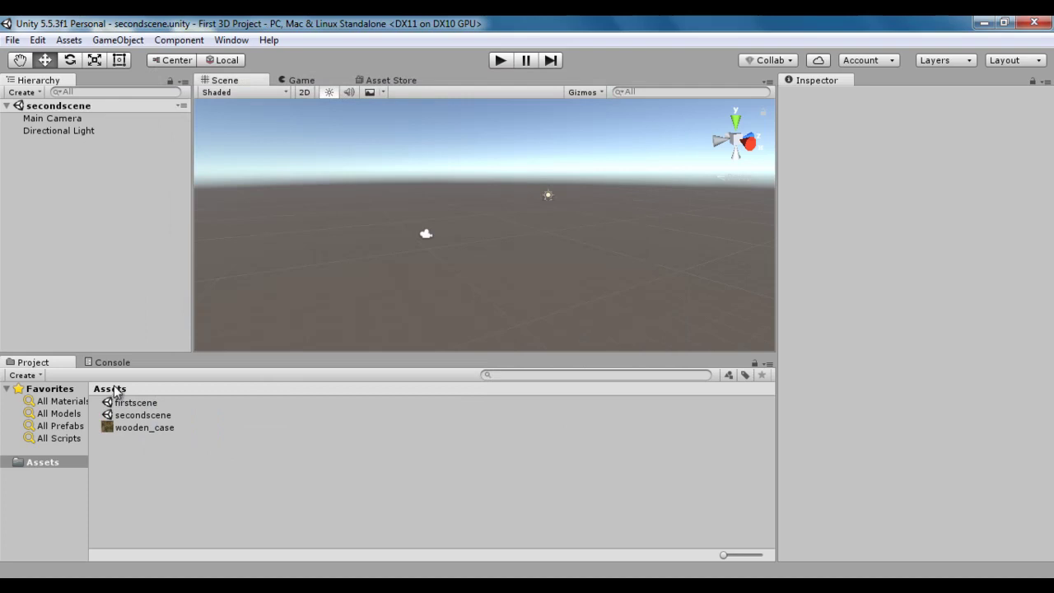
Inspect the secondscene asset and the Main Camera and Directional Light objects in its hierarchy
left_click(147, 416)
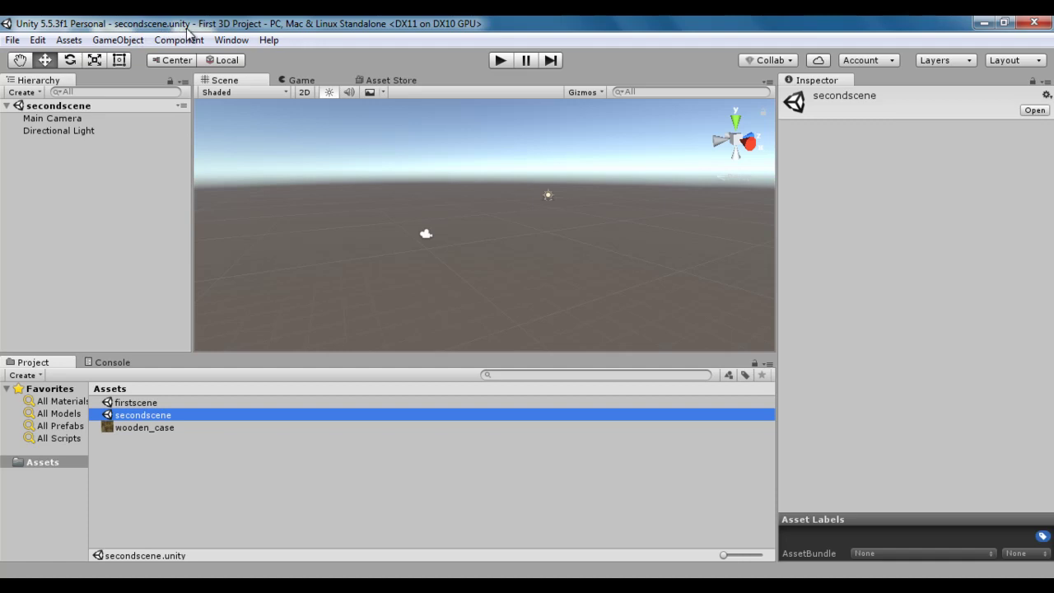
left_click(79, 118)
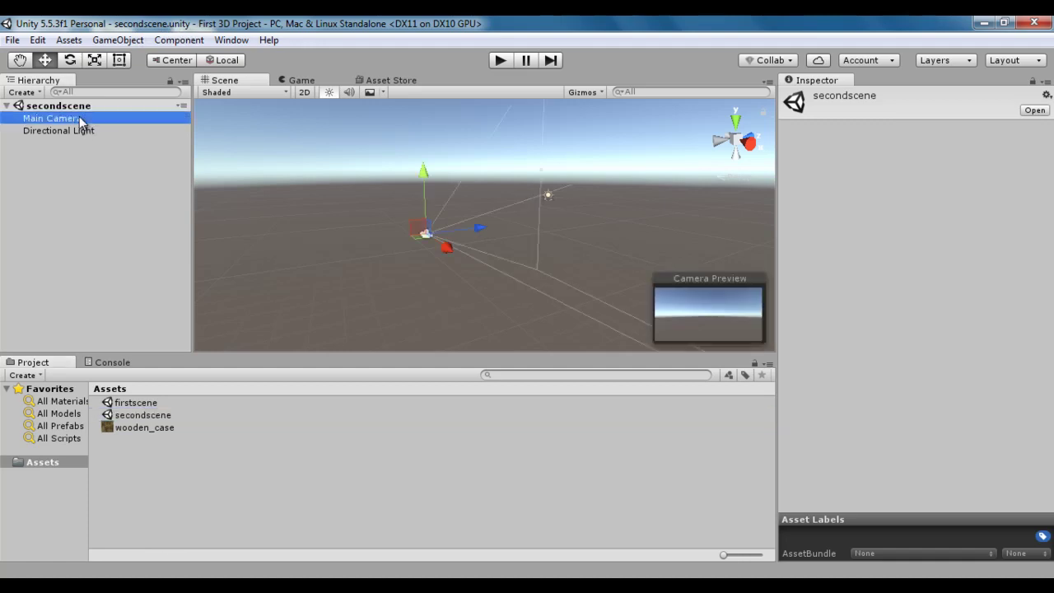
left_click(84, 131)
left_click(94, 207)
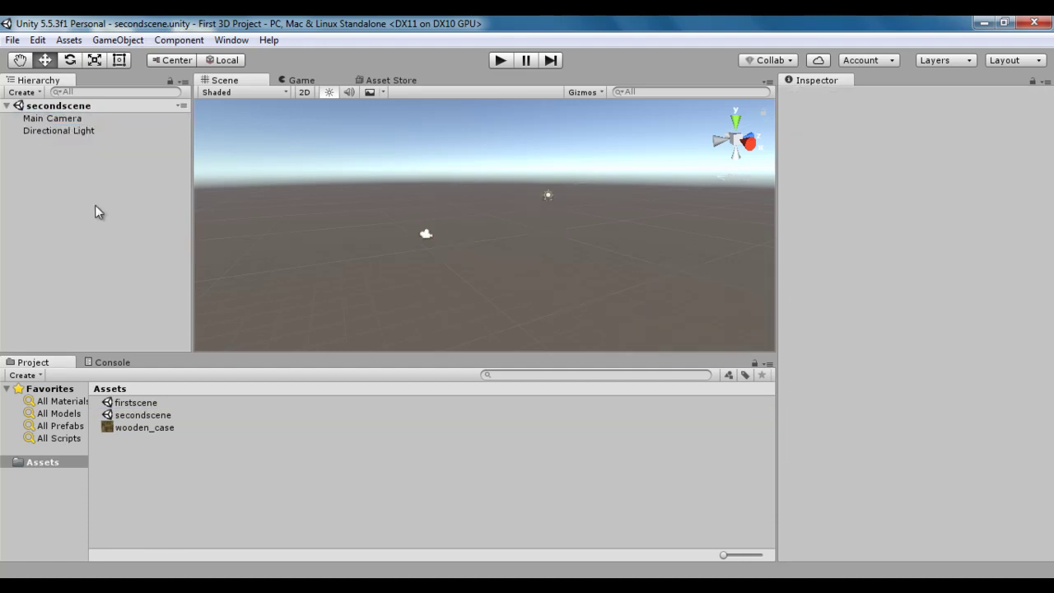
Open the existing firstscene from the project's Assets folder
left_click(12, 39)
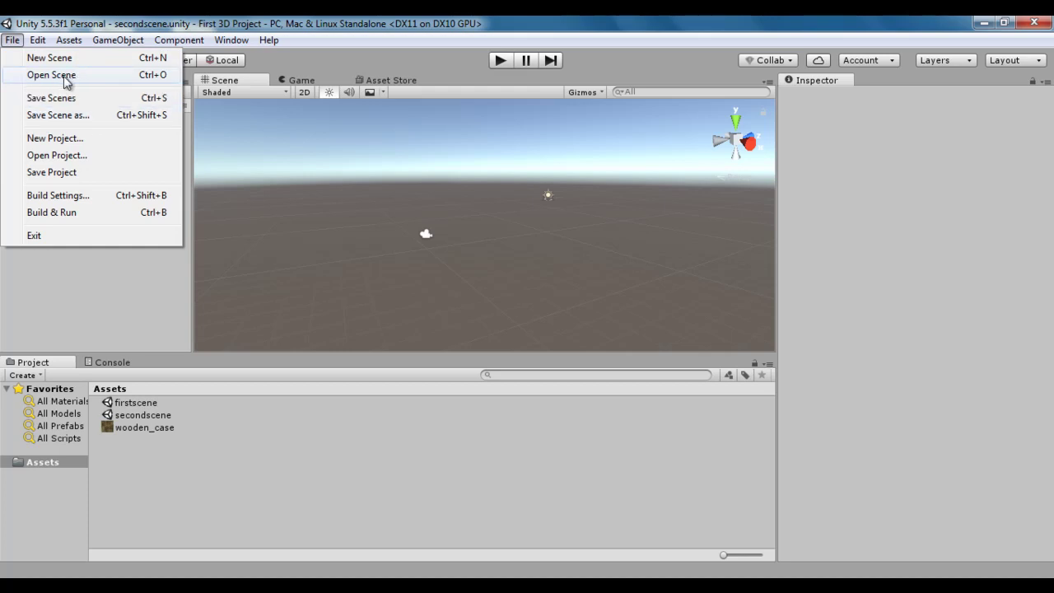
left_click(112, 302)
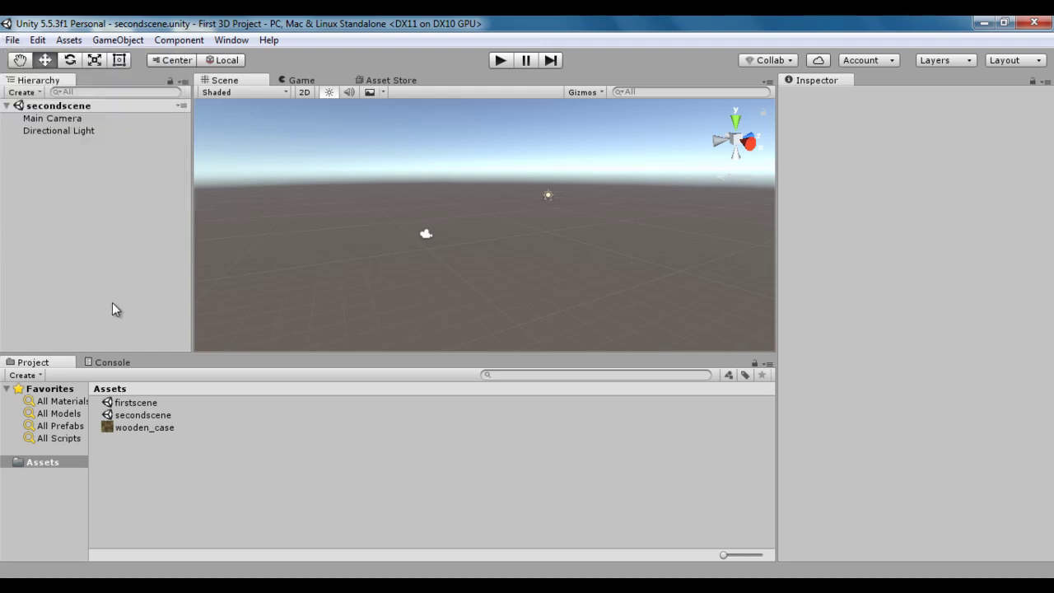
left_click(12, 41)
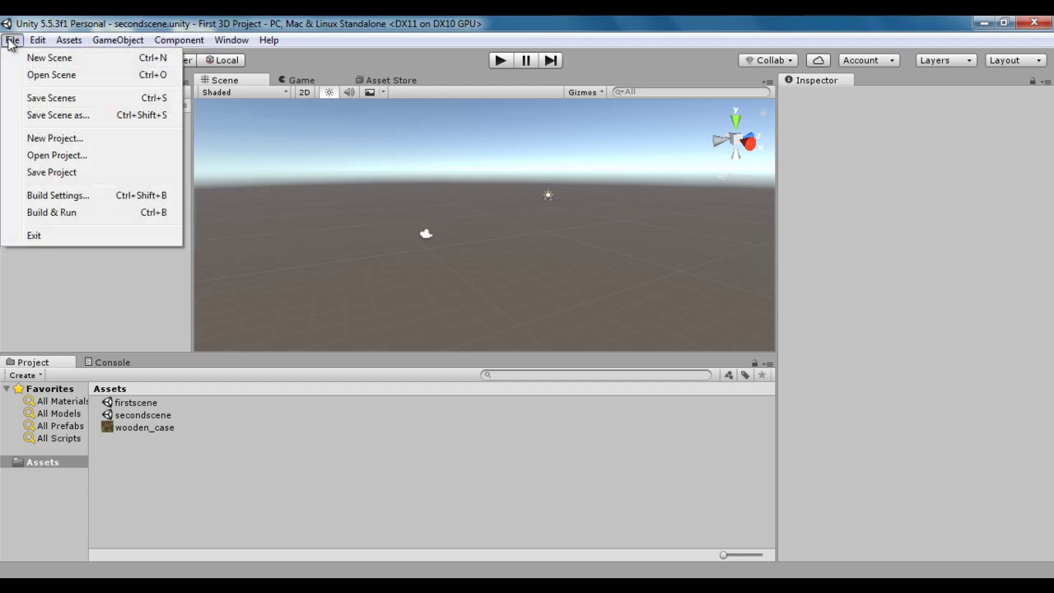
left_click(78, 74)
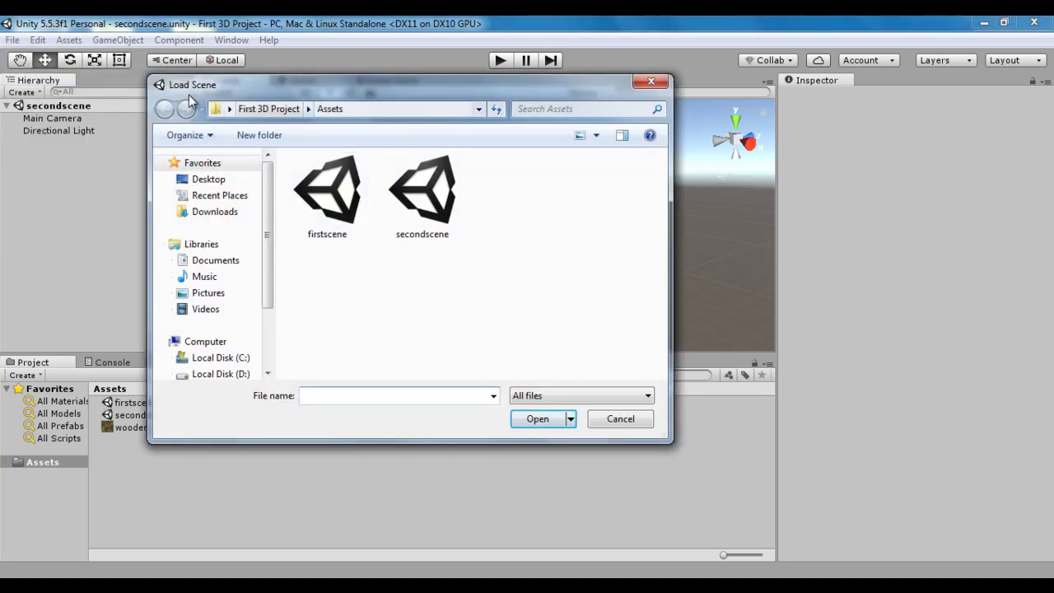
left_click(330, 194)
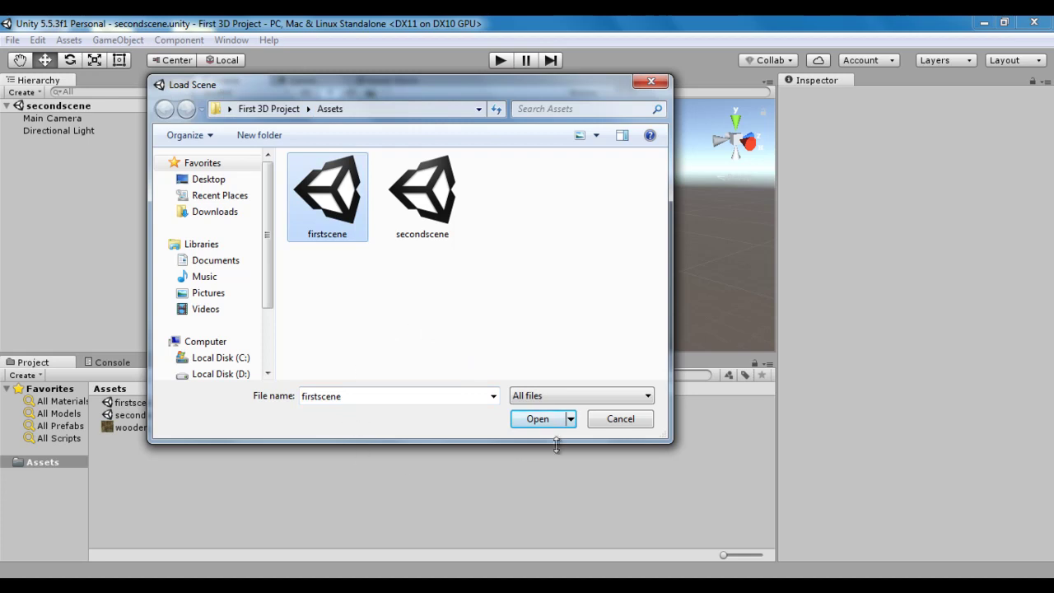
left_click(538, 419)
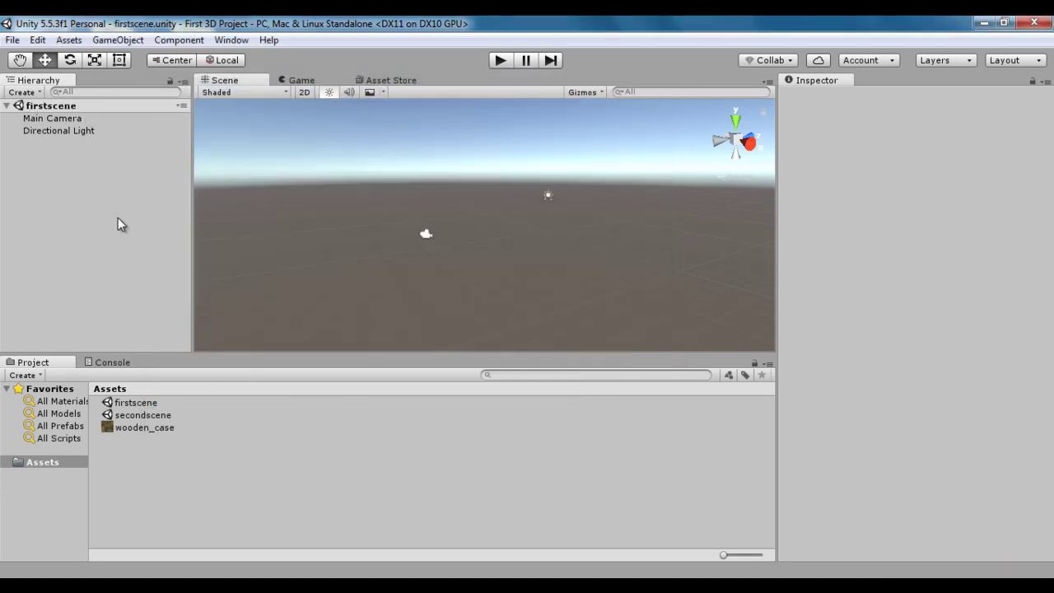
left_click(13, 39)
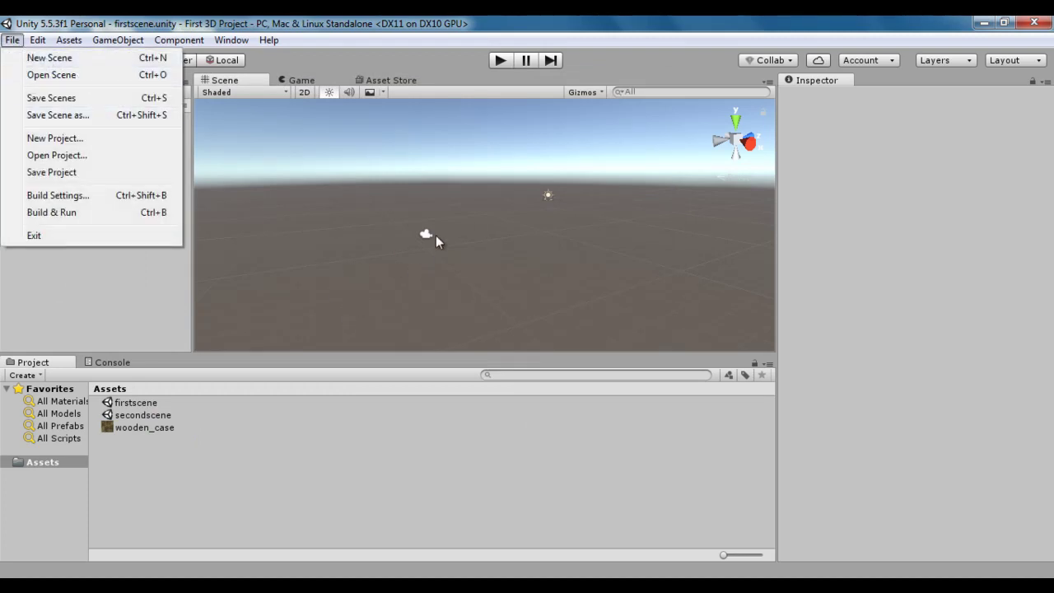
left_click(419, 220)
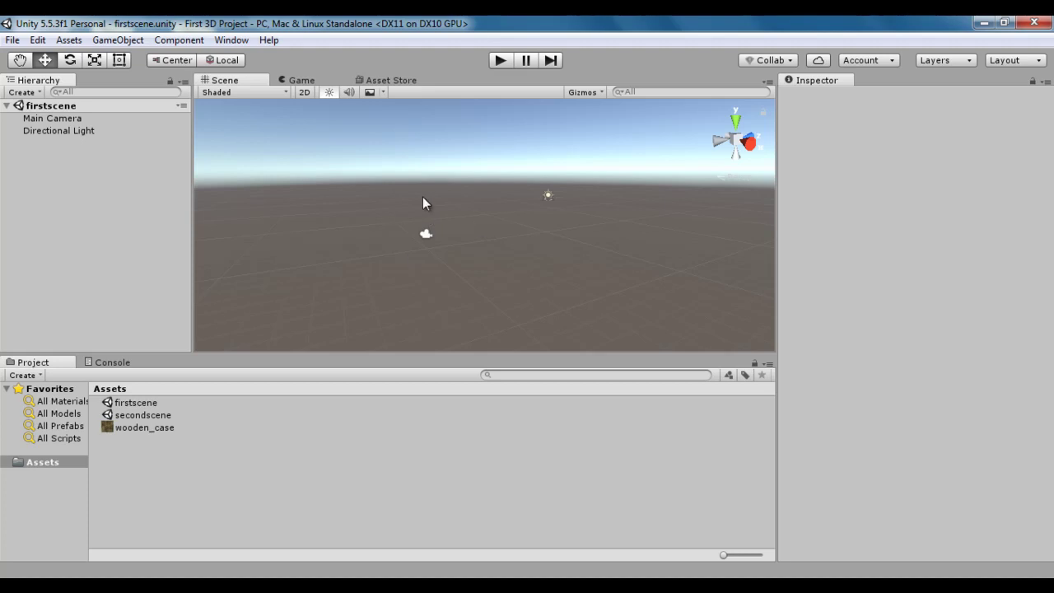
Add a 3D cube to firstscene and save the scene with the Main Camera selected
left_click(124, 39)
mouse_move(136, 93)
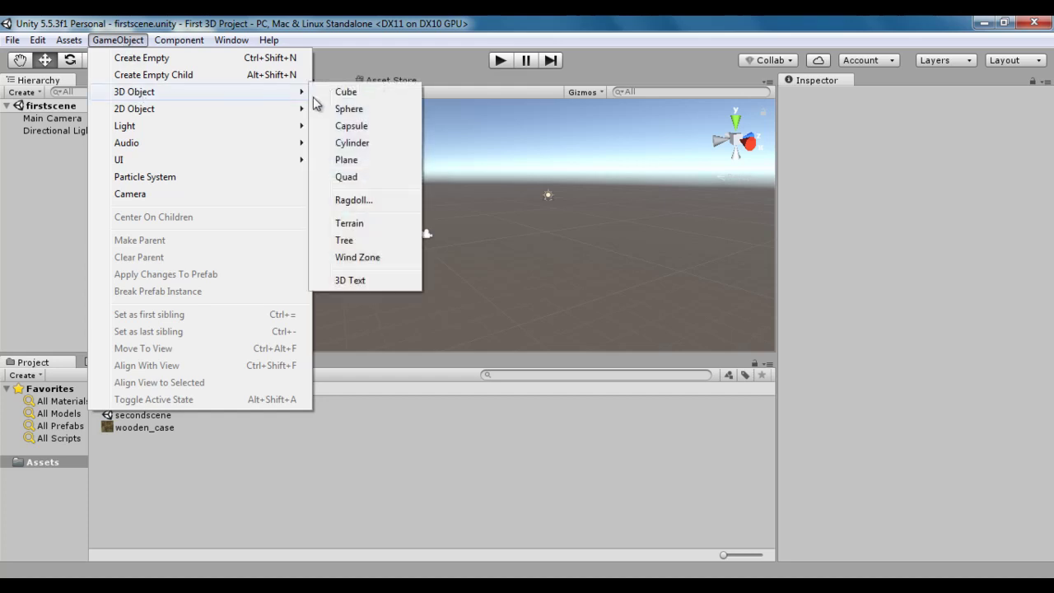
left_click(371, 94)
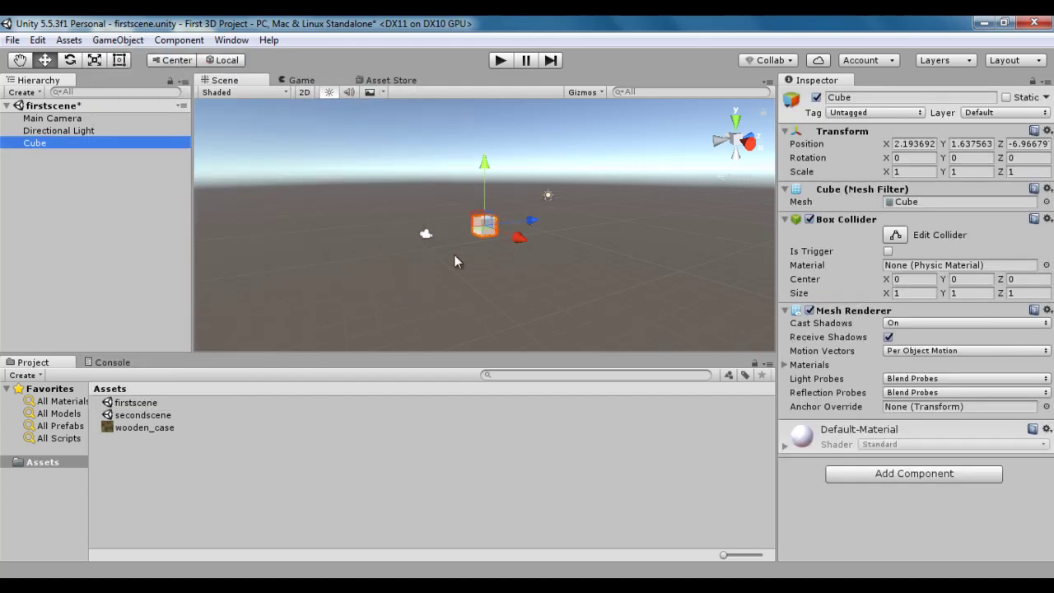
left_click(72, 121)
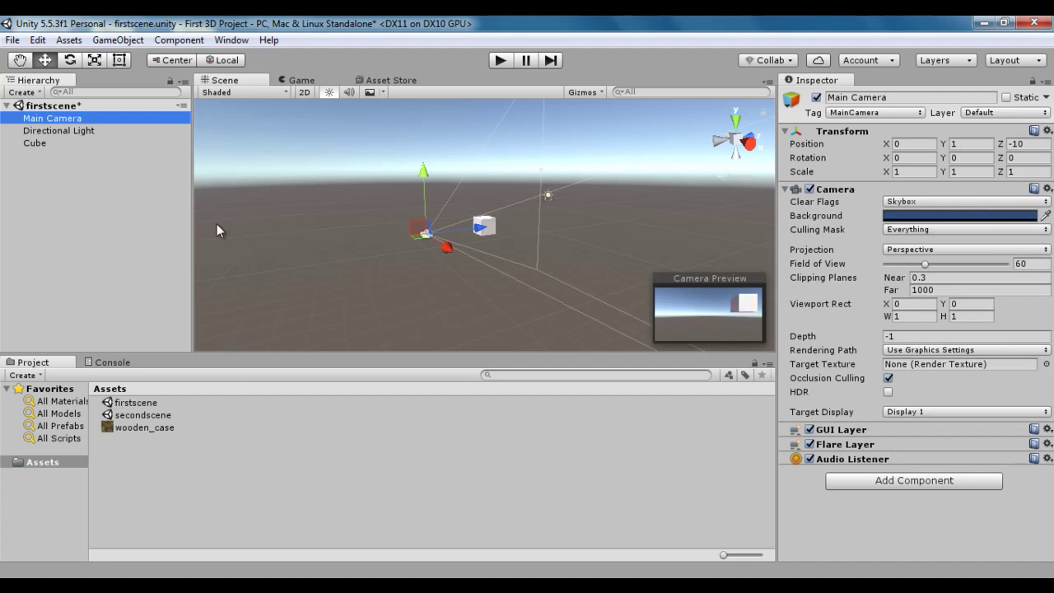
left_click(12, 39)
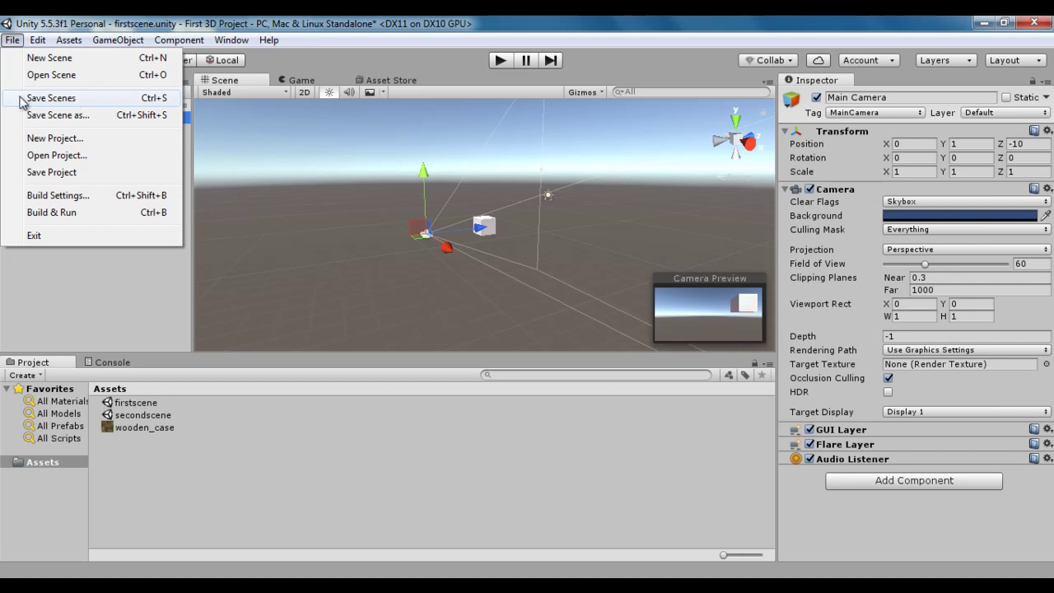
left_click(96, 100)
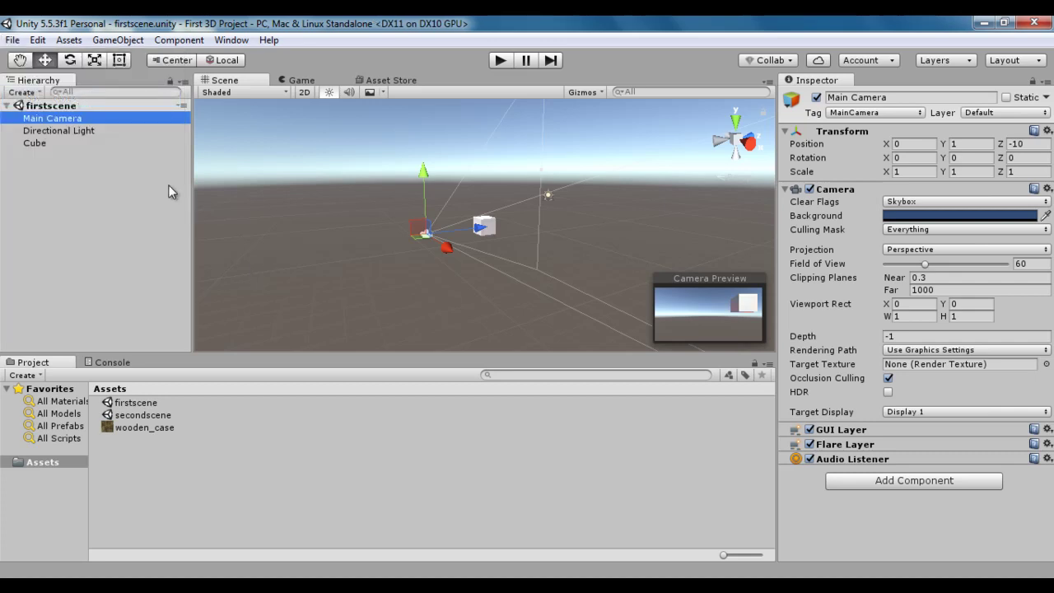
Open the project's build settings and look through the list of available target platforms
left_click(38, 40)
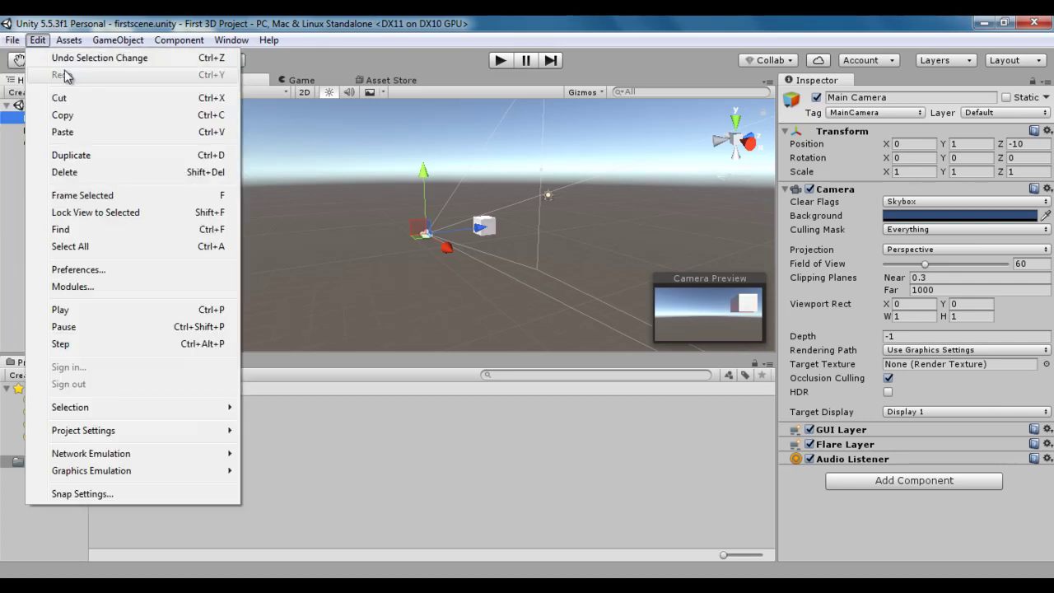
mouse_move(13, 40)
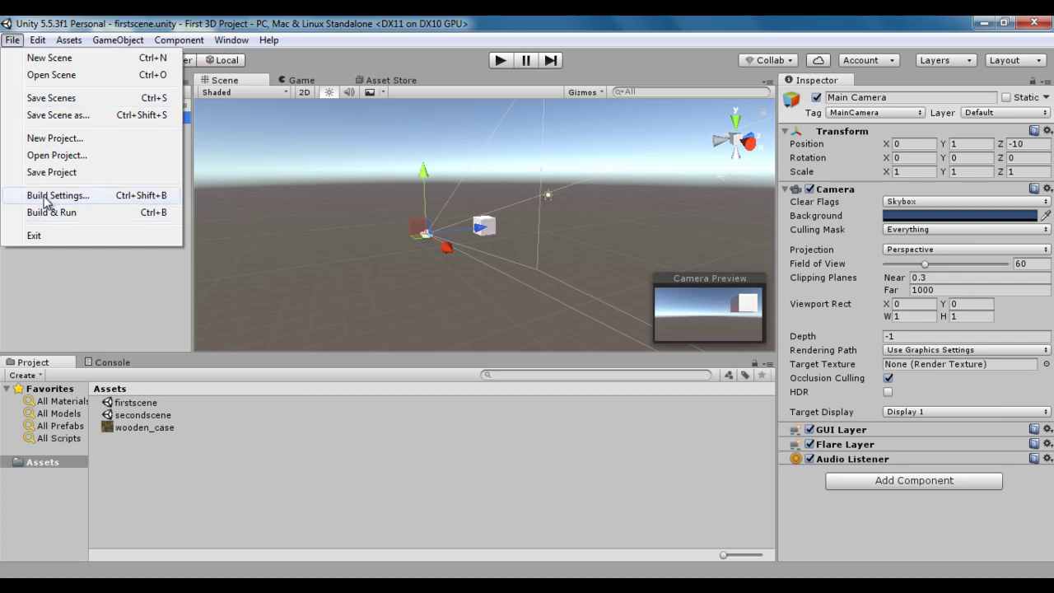
left_click(100, 198)
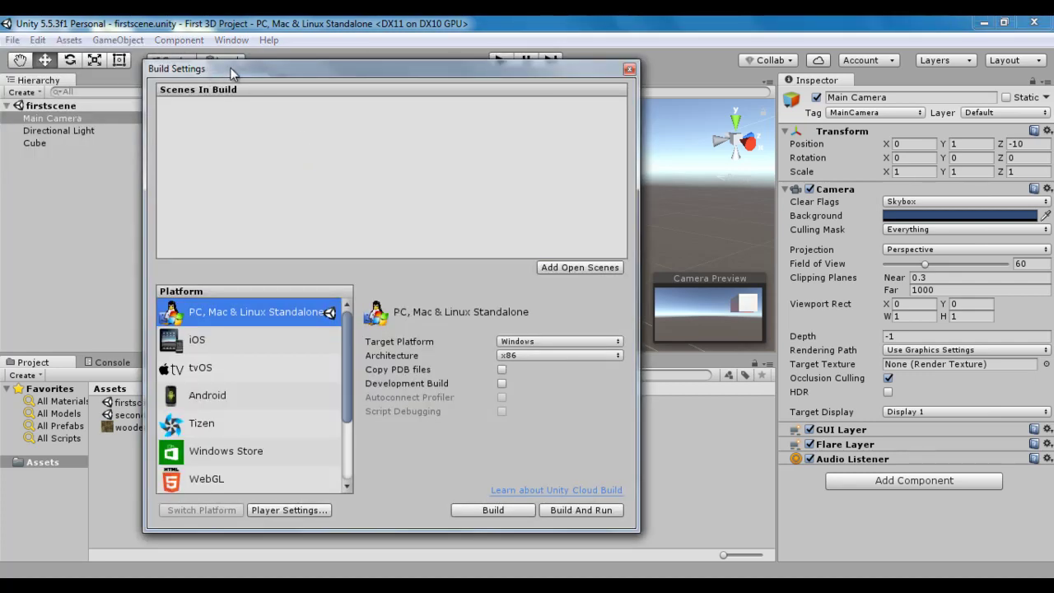
left_click_drag(375, 70, 400, 78)
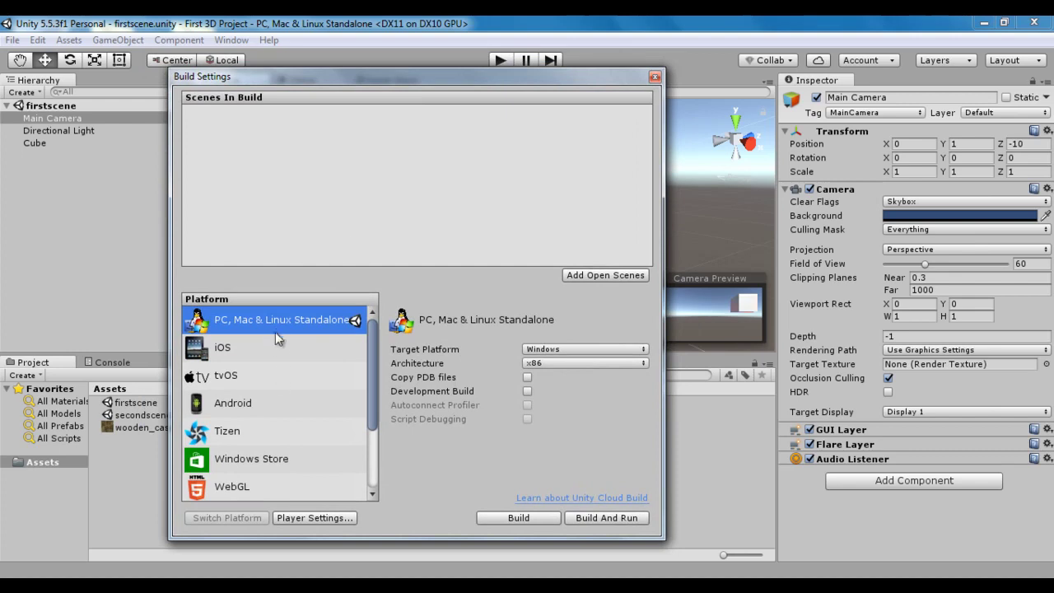
scroll(374, 387, "down", 3)
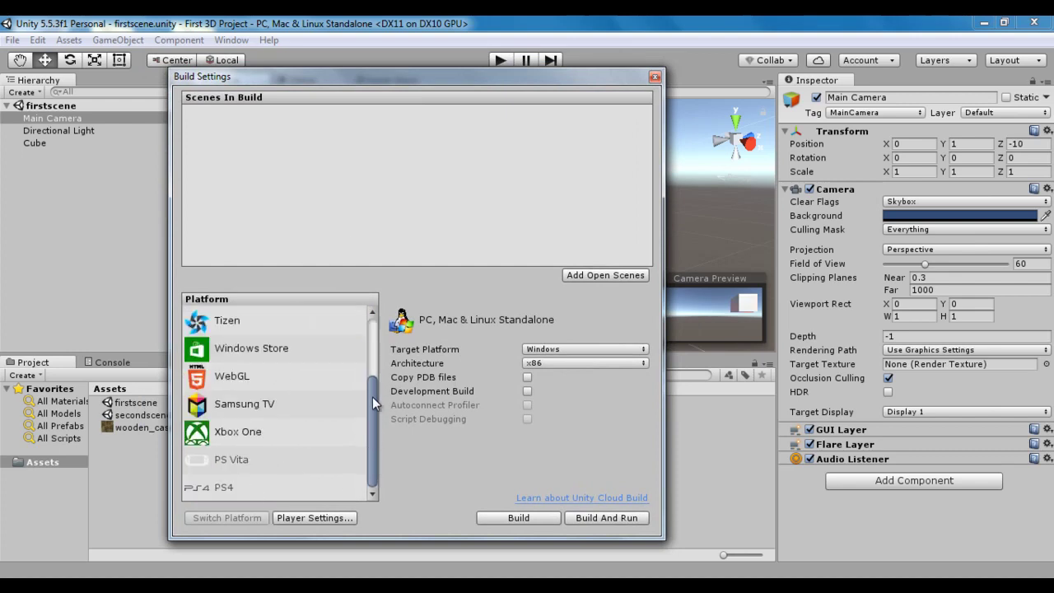
scroll(303, 381, "up", 3)
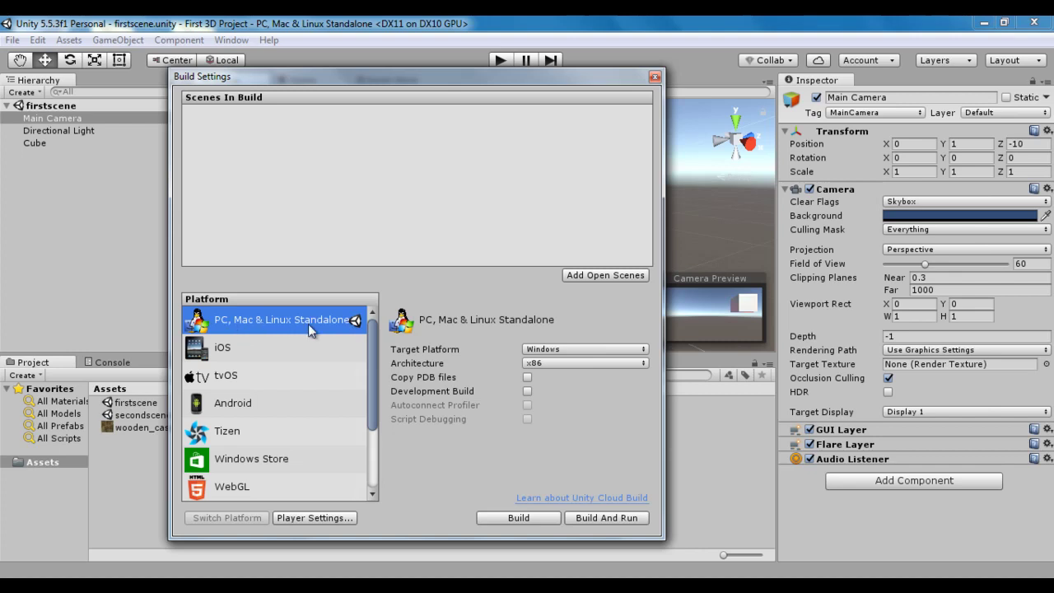
Start a build for PC, Mac & Linux Standalone and cancel it when asked for the output file
left_click(527, 519)
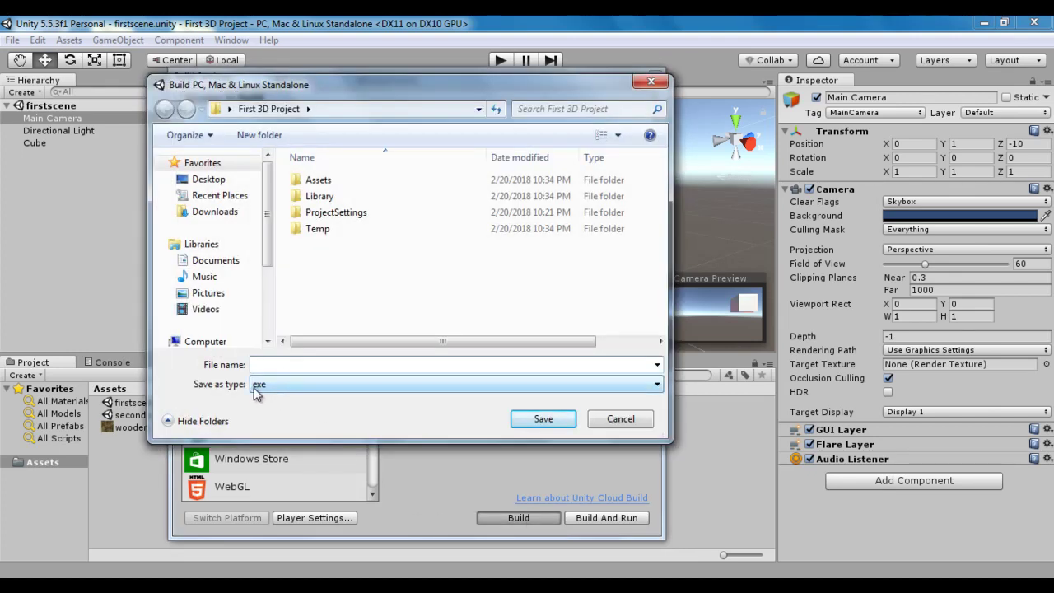
left_click(621, 420)
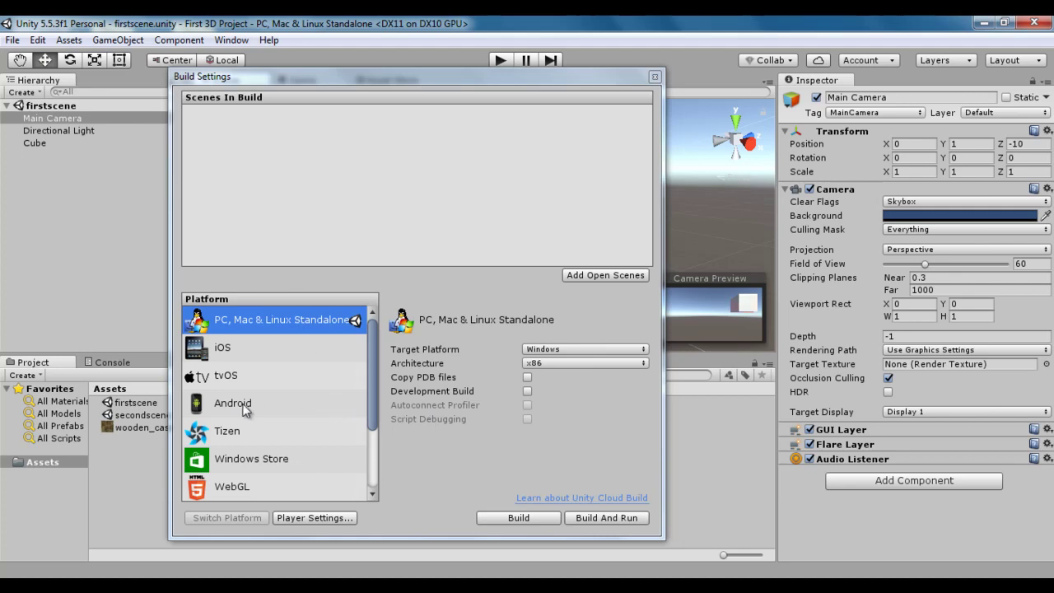
Switch the build platform to Android, start a build and cancel it when asked for the output file
left_click(272, 405)
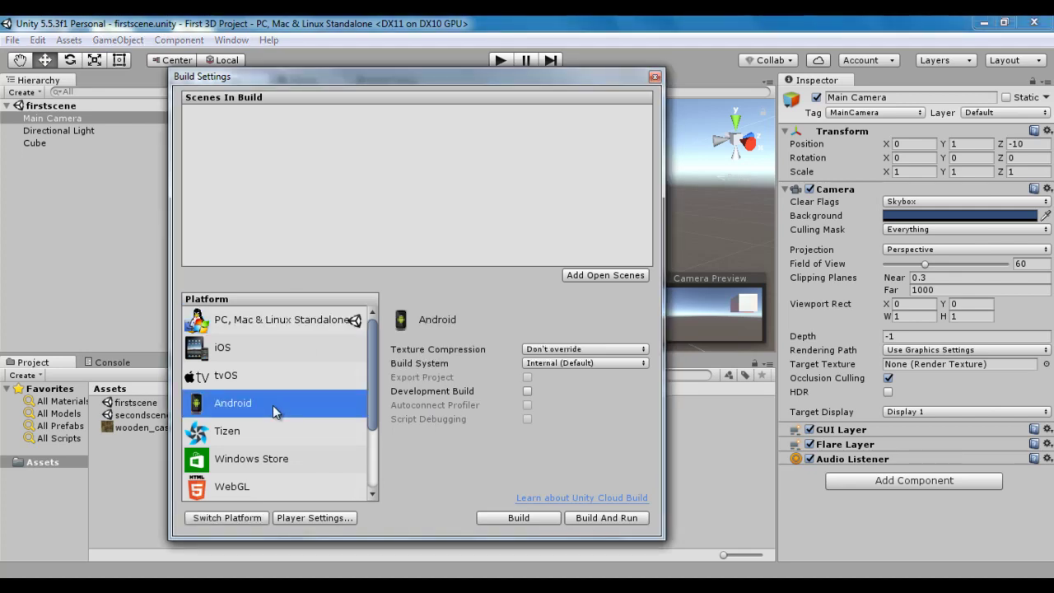
left_click(237, 518)
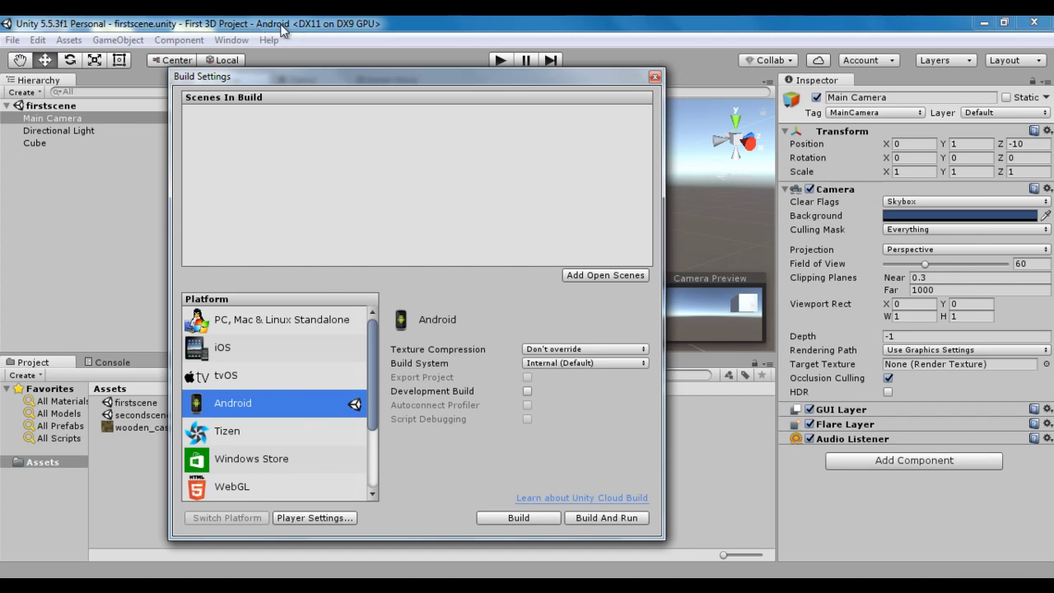
left_click(518, 518)
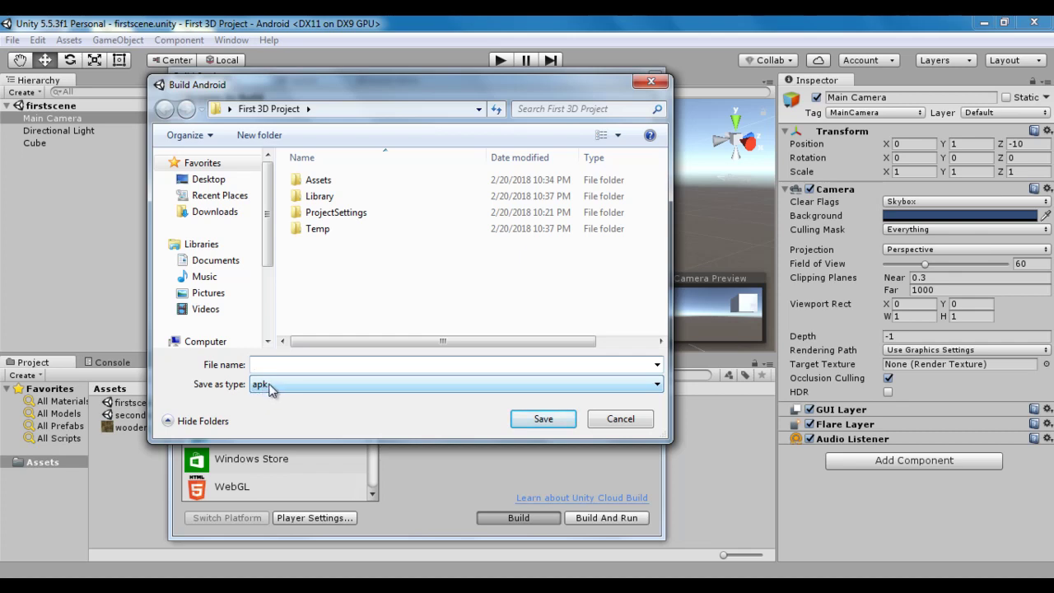
left_click(627, 420)
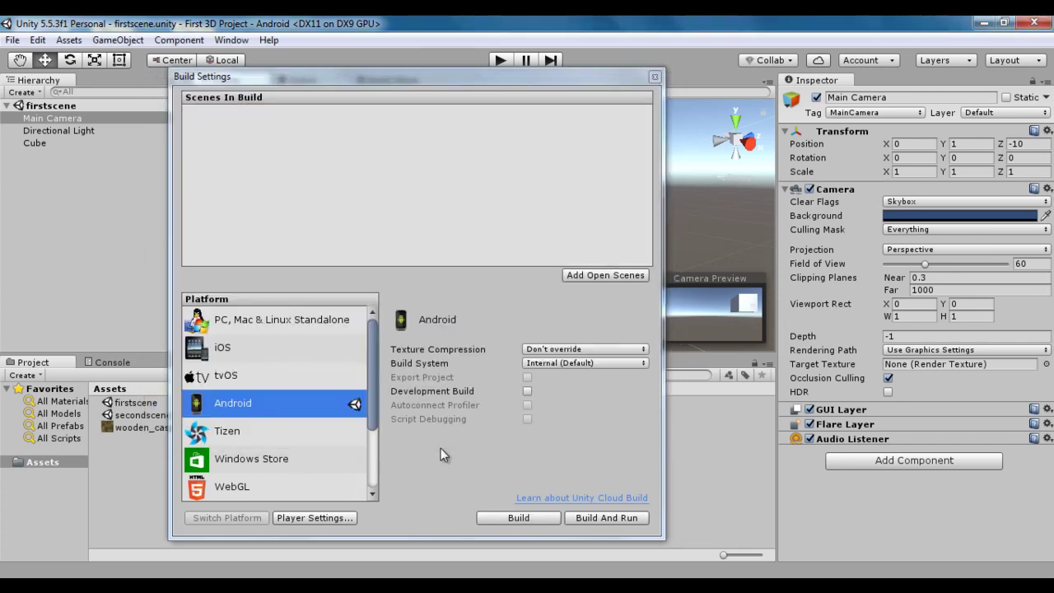
Switch the build platform back to PC, Mac & Linux Standalone
left_click(288, 319)
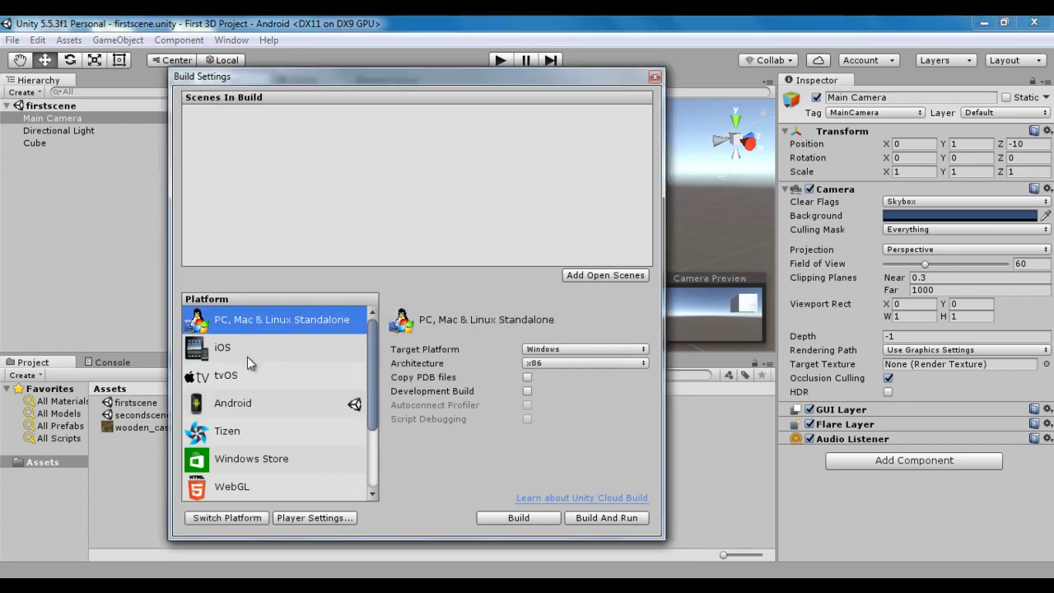
left_click(243, 519)
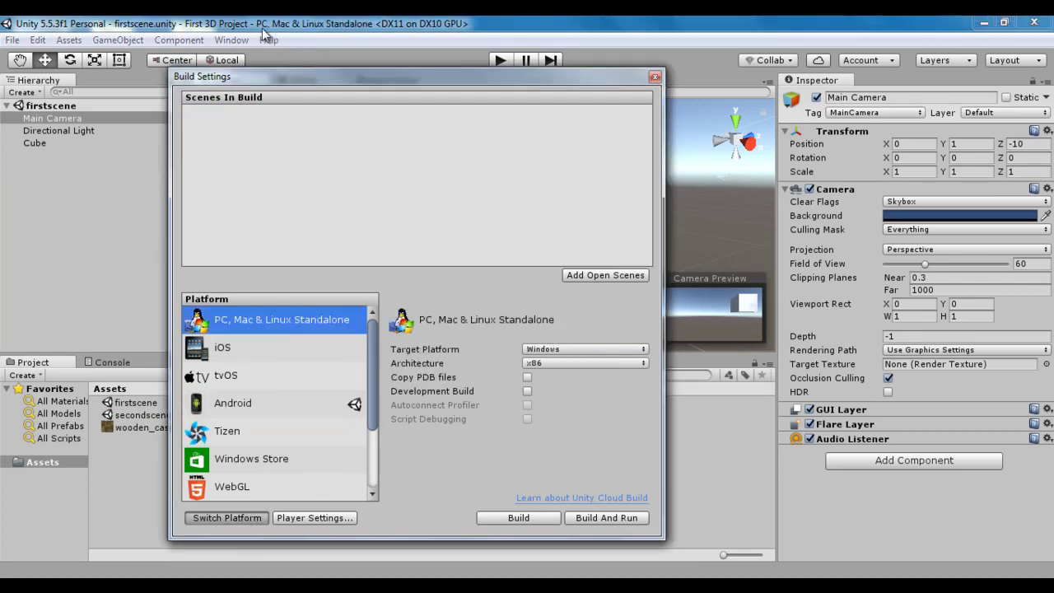
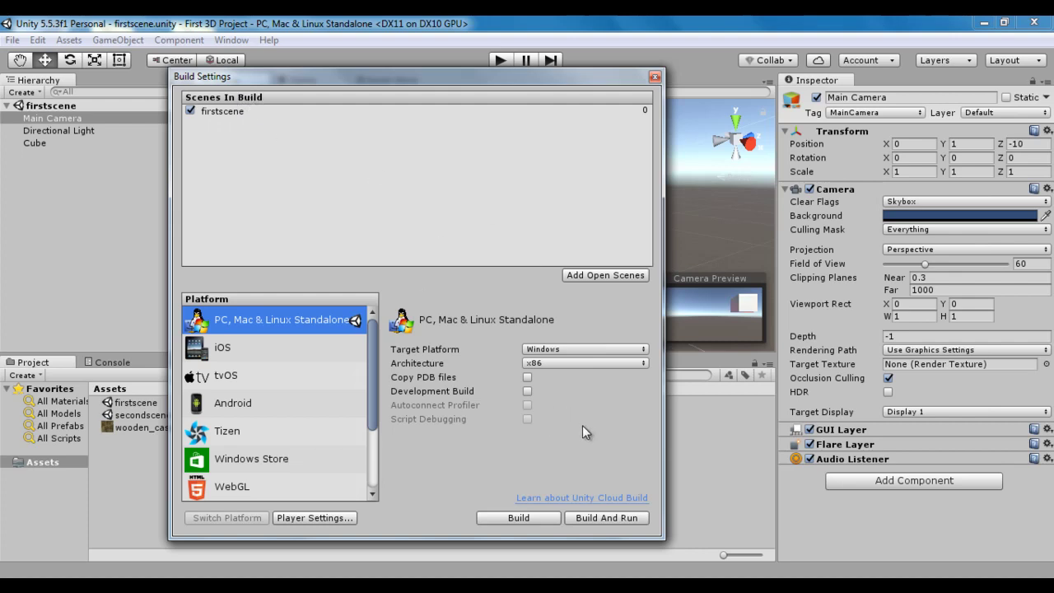
Start a PC, Mac & Linux Standalone build and create a folder named PC Build inside First 3D Project for it
left_click(519, 516)
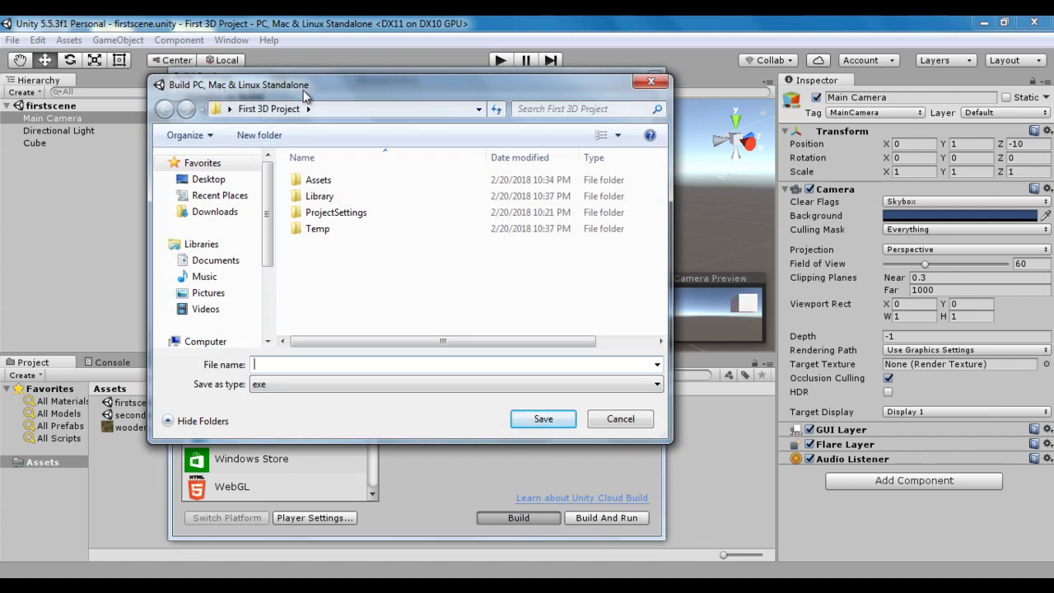
right_click(354, 281)
mouse_move(565, 463)
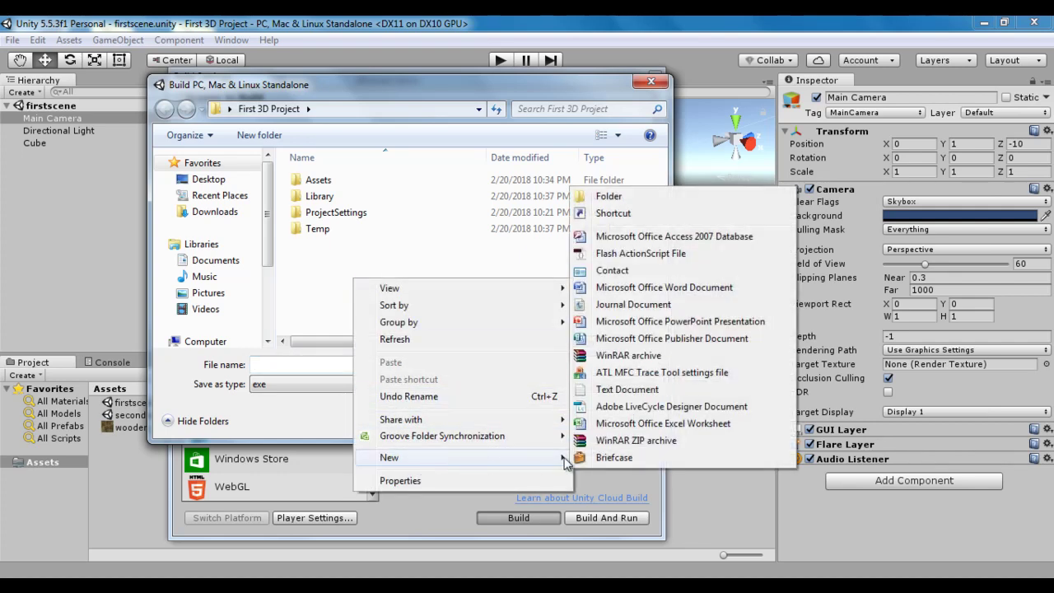
left_click(609, 196)
type("P")
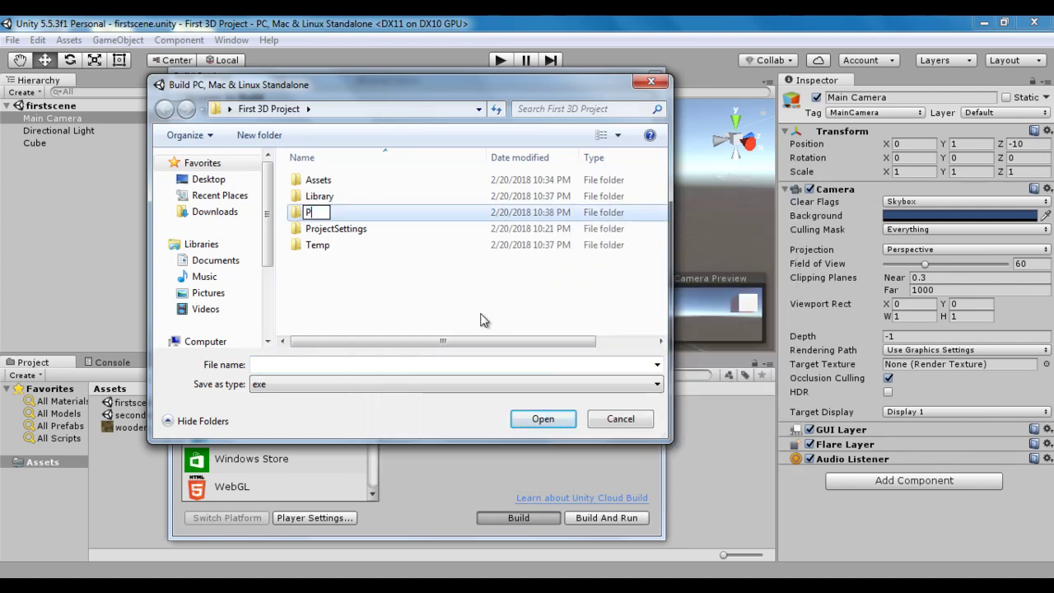
type("C Build")
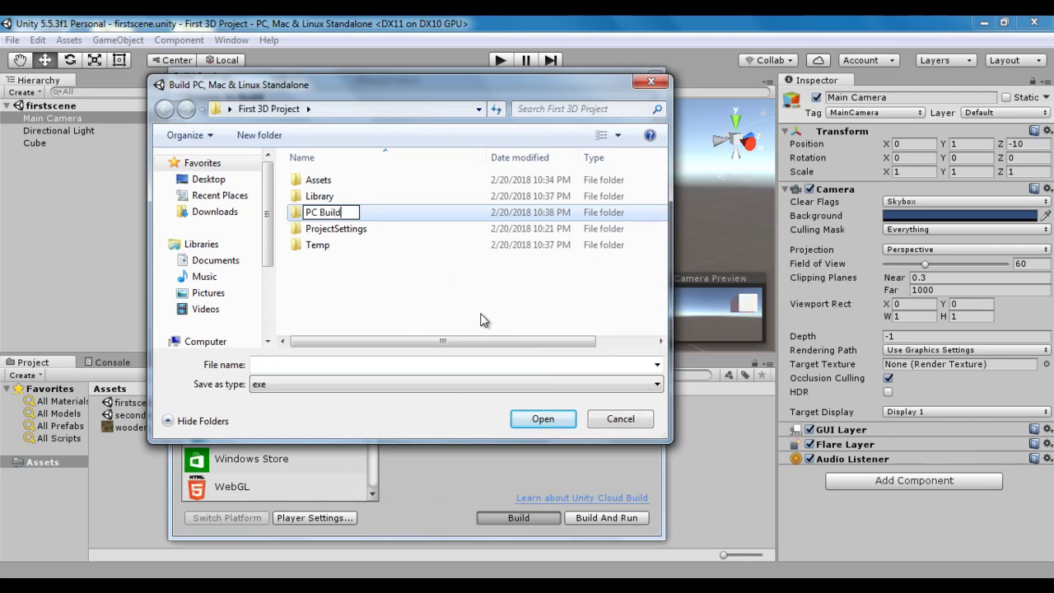
left_click(346, 280)
Build the project into the PC Build folder as an exe named first3dproject
left_click(338, 214)
double_click(337, 212)
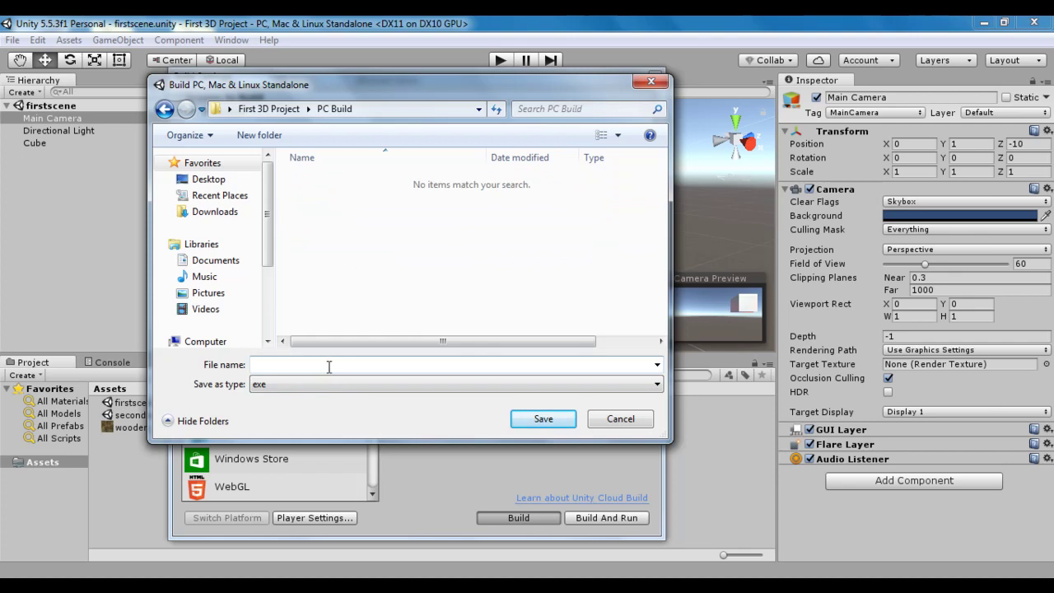
left_click(304, 365)
type("first3dproject")
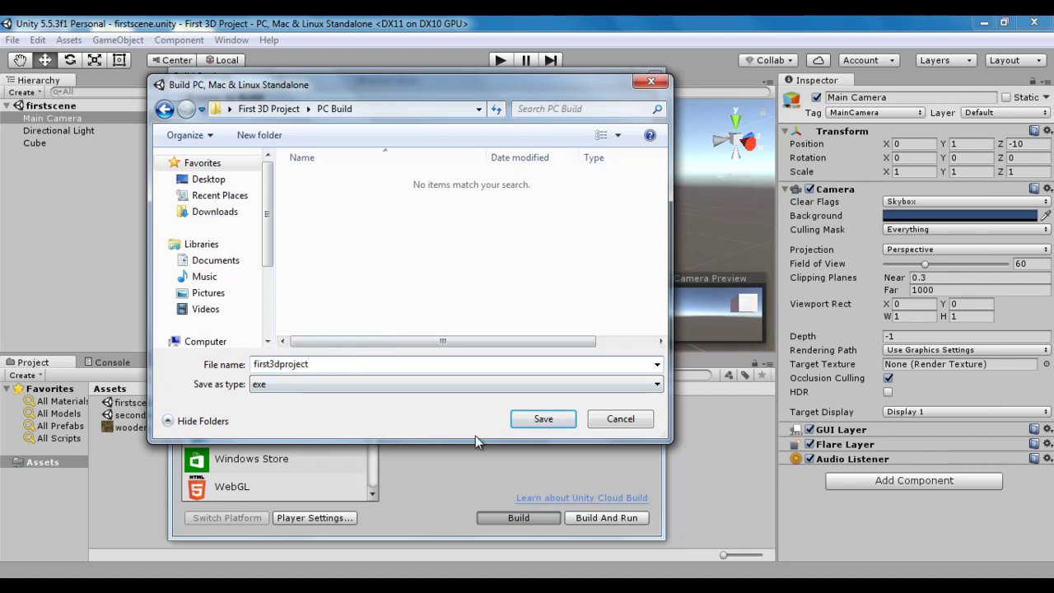
left_click(543, 419)
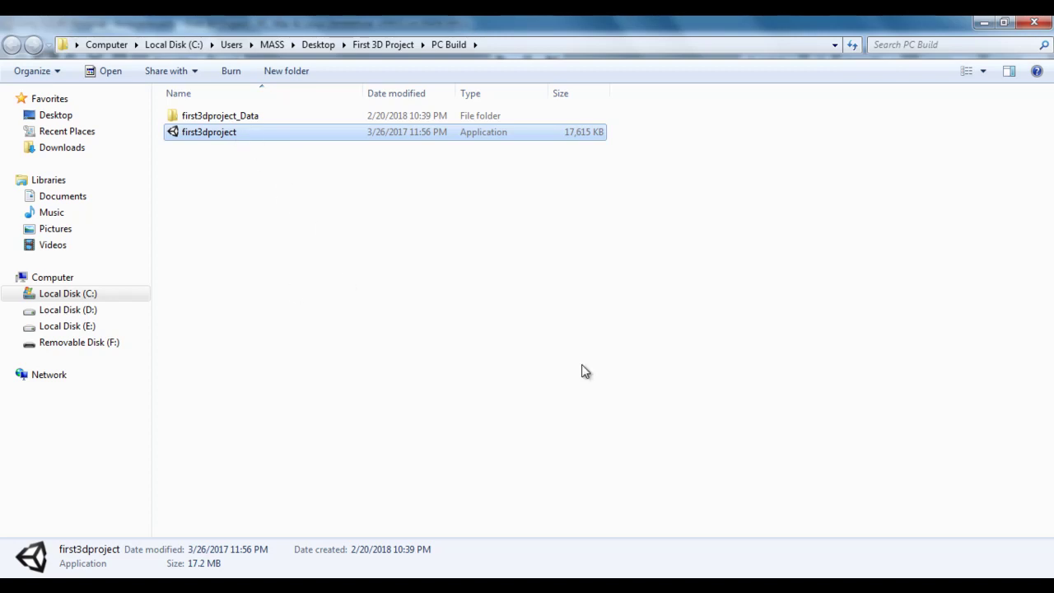
Run the built first3dproject application at 800 x 600 screen resolution and close the game window after viewing it
key("Return")
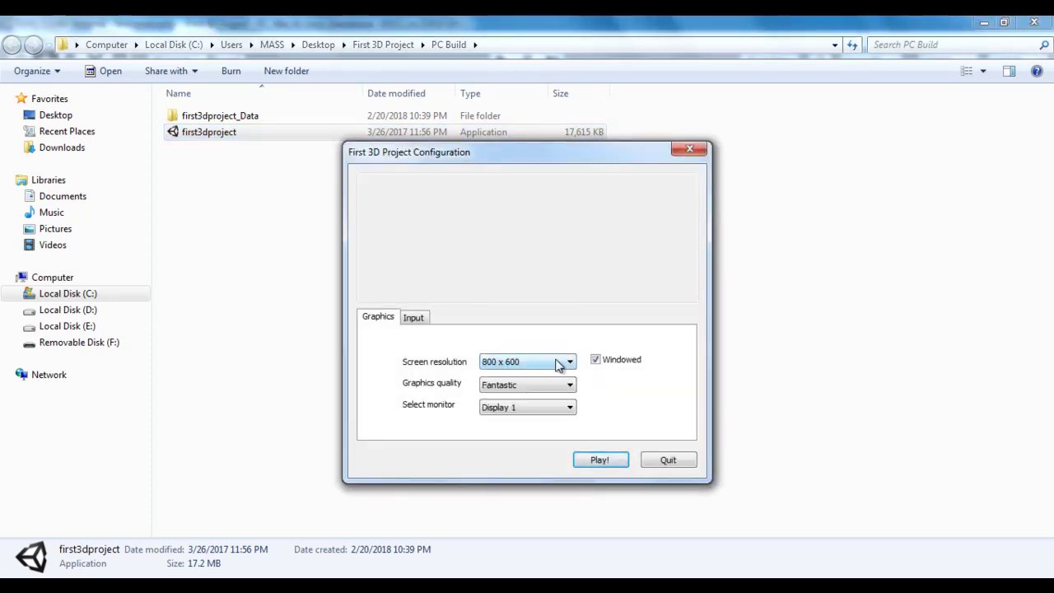
left_click(571, 362)
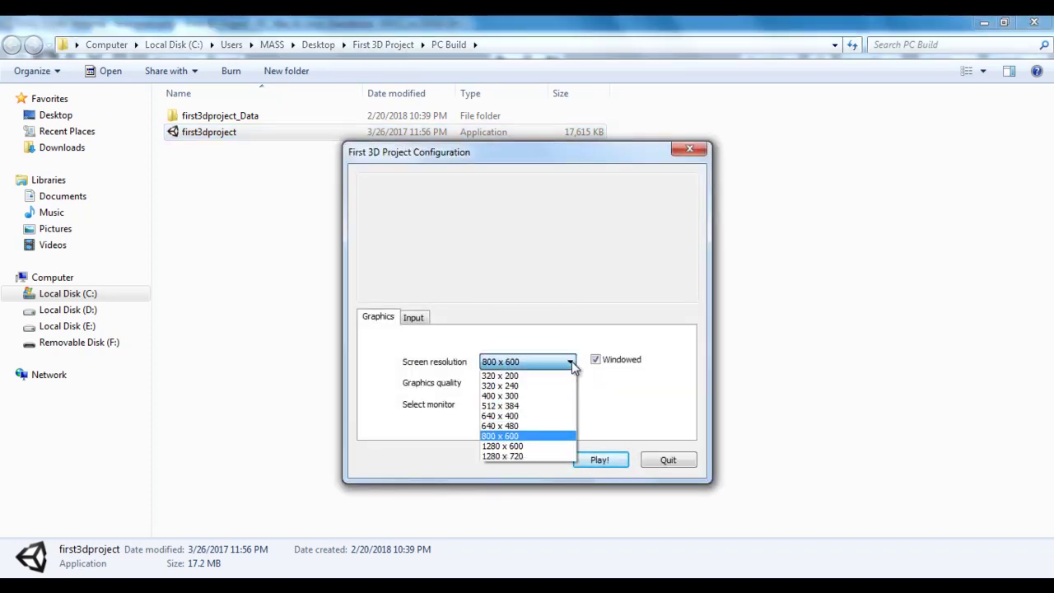
left_click(513, 437)
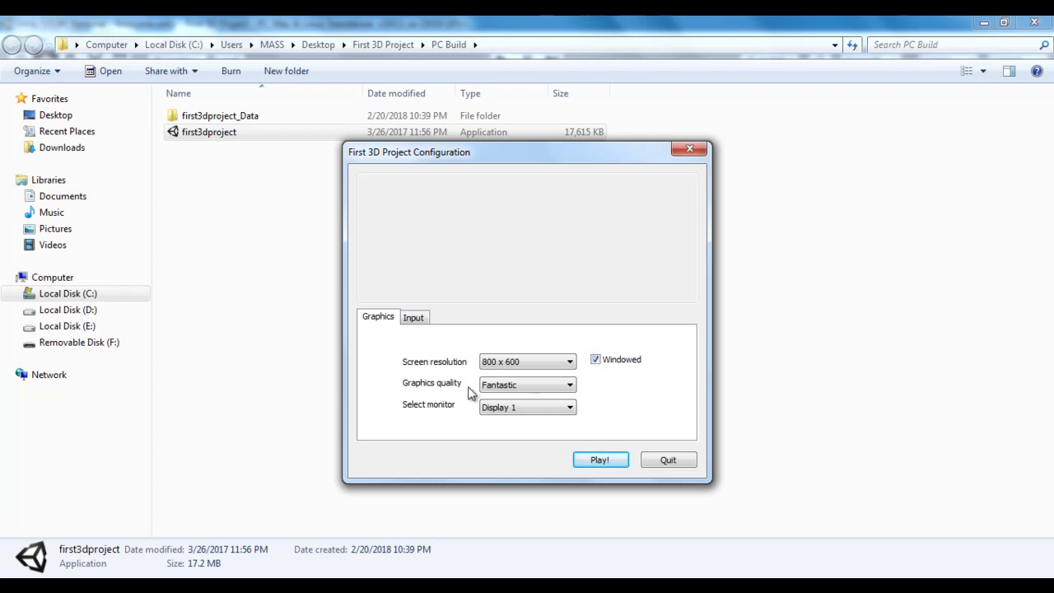
left_click(599, 460)
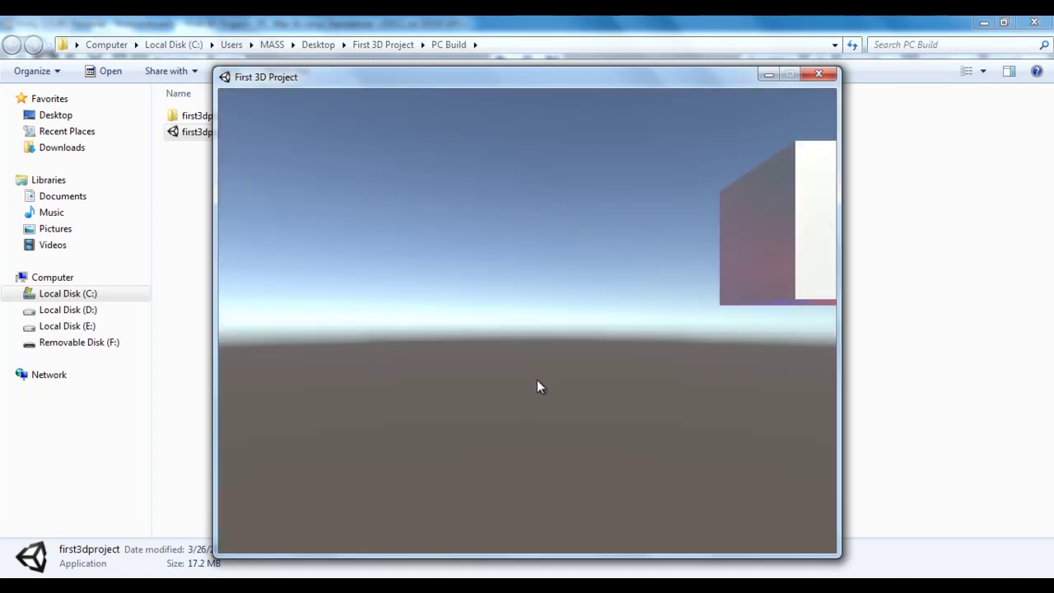
left_click(820, 74)
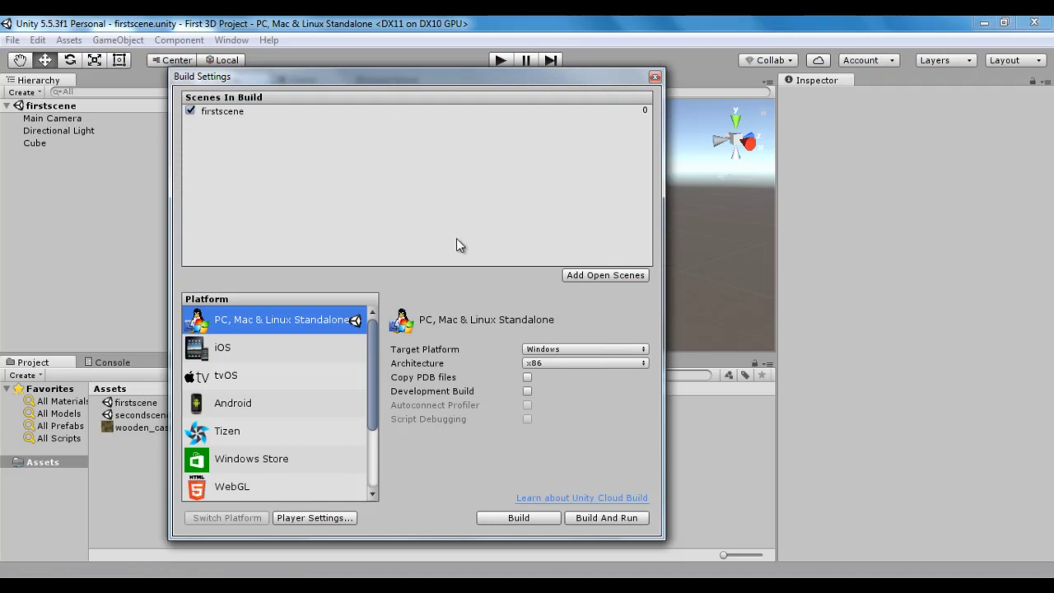
Close the build settings, build and run the project directly from the editor, and close the game window after viewing it
left_click(655, 77)
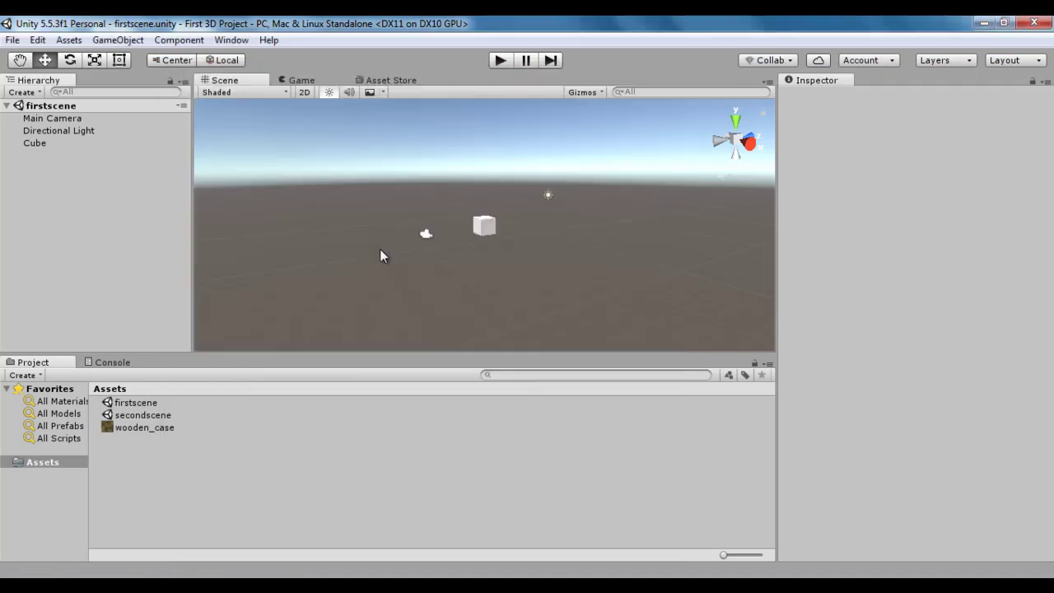
left_click(13, 41)
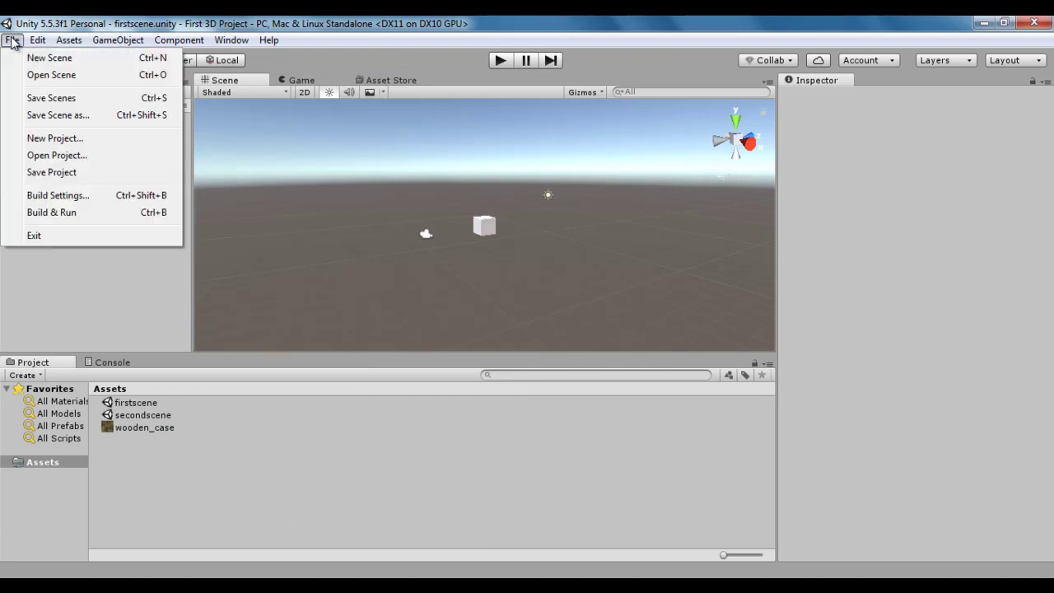
left_click(84, 214)
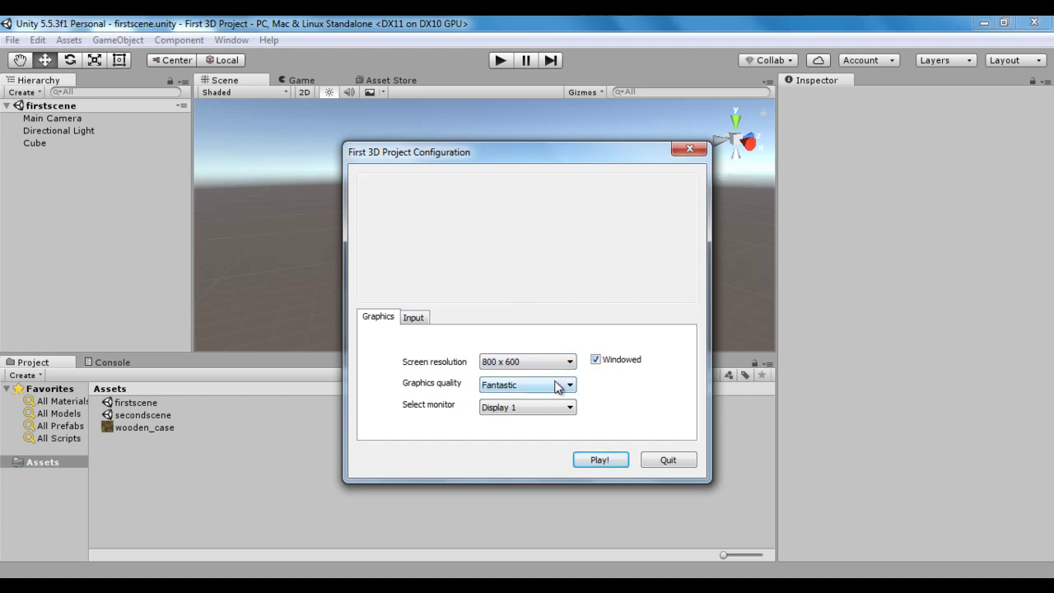
left_click(609, 459)
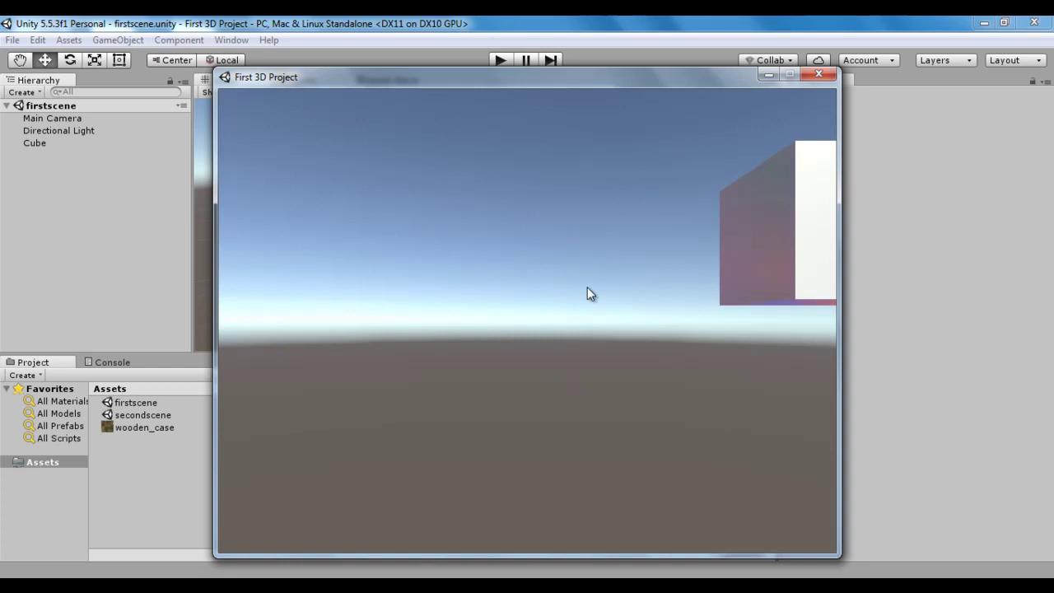
left_click(819, 74)
Exit Unity and play first3dproject from the PC Build folder, closing both the game and the folder window at the end
left_click(12, 39)
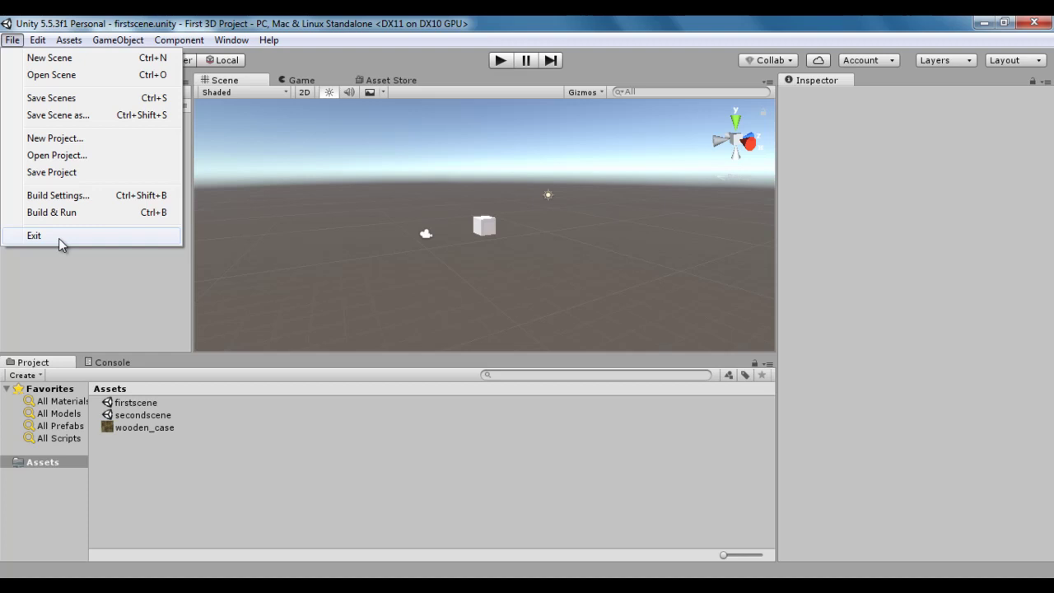
left_click(34, 236)
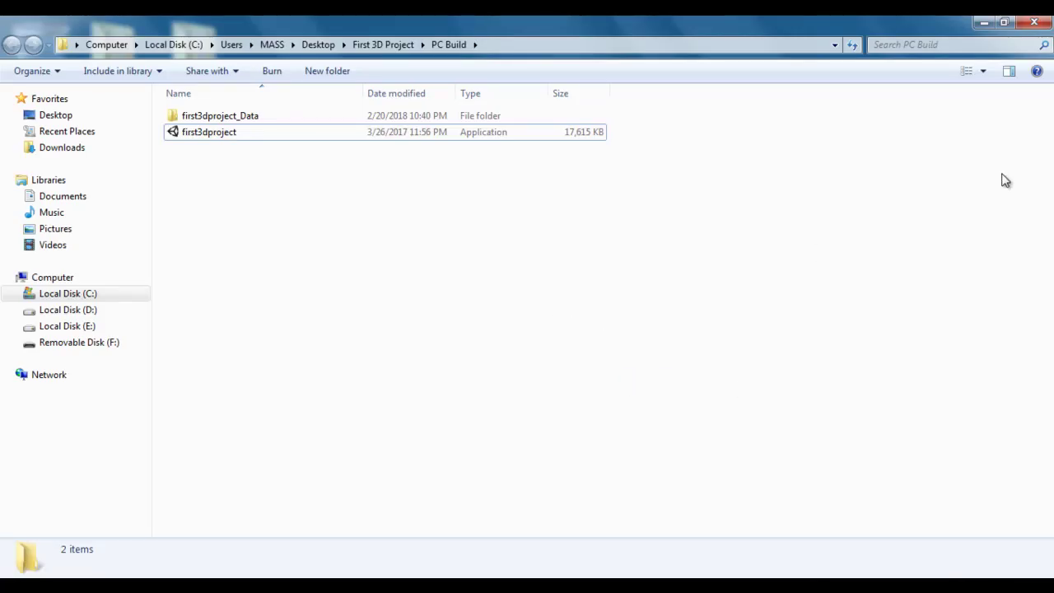
double_click(226, 136)
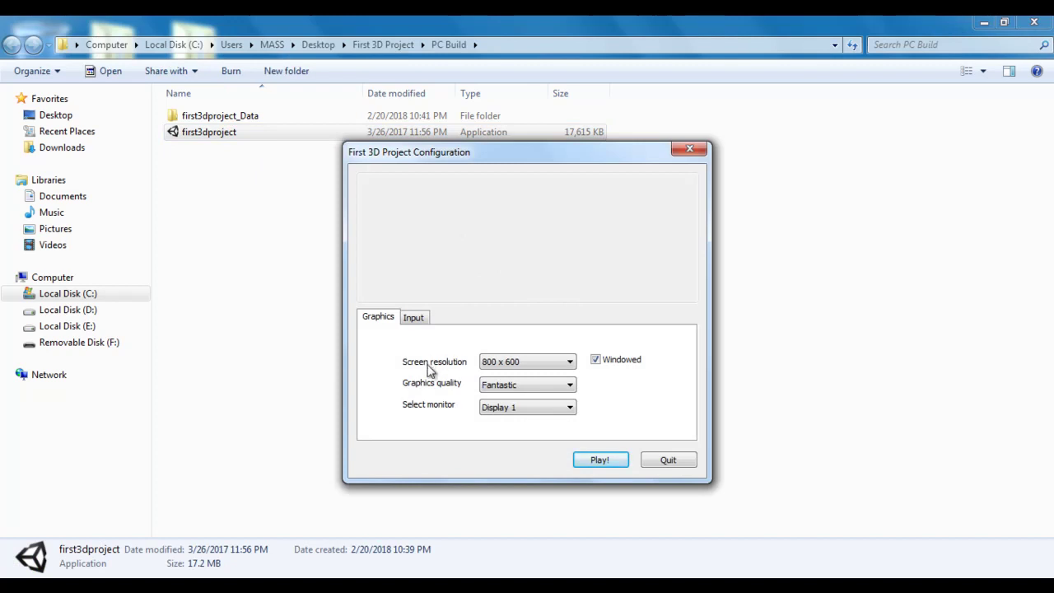
left_click(600, 461)
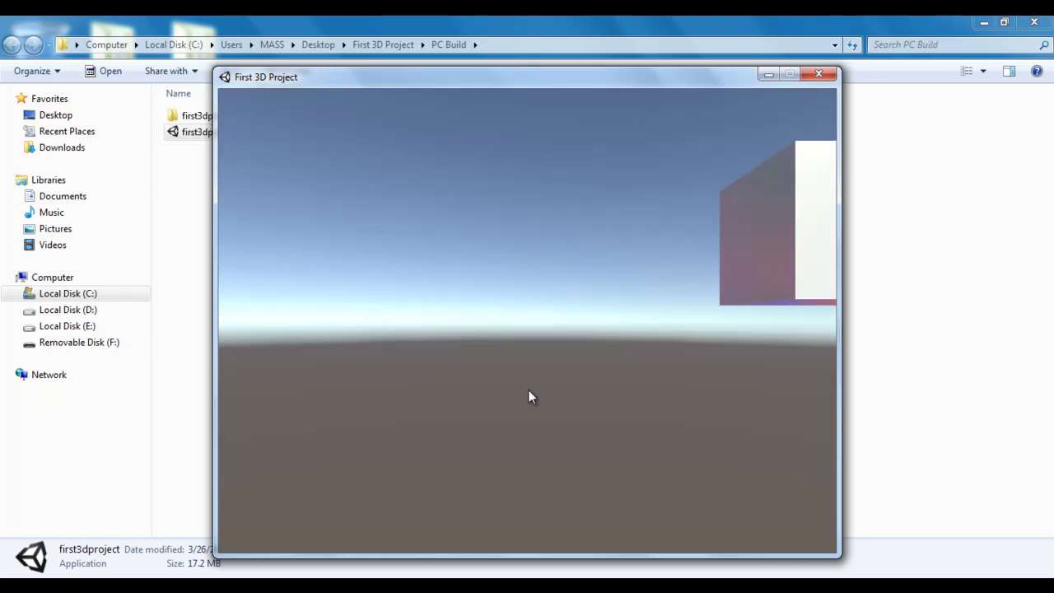
key("alt+F4")
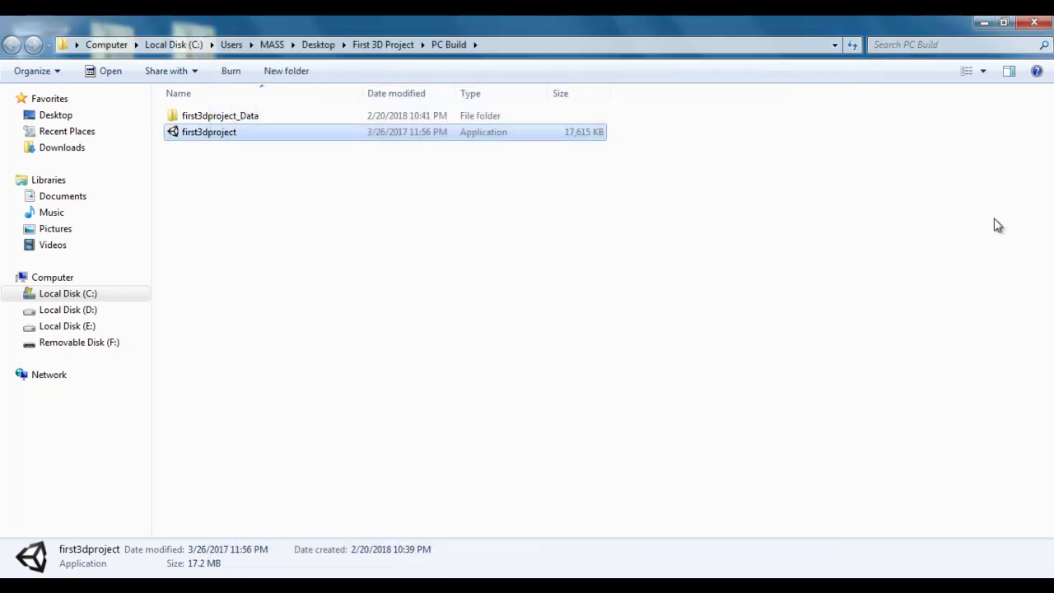
left_click(1037, 25)
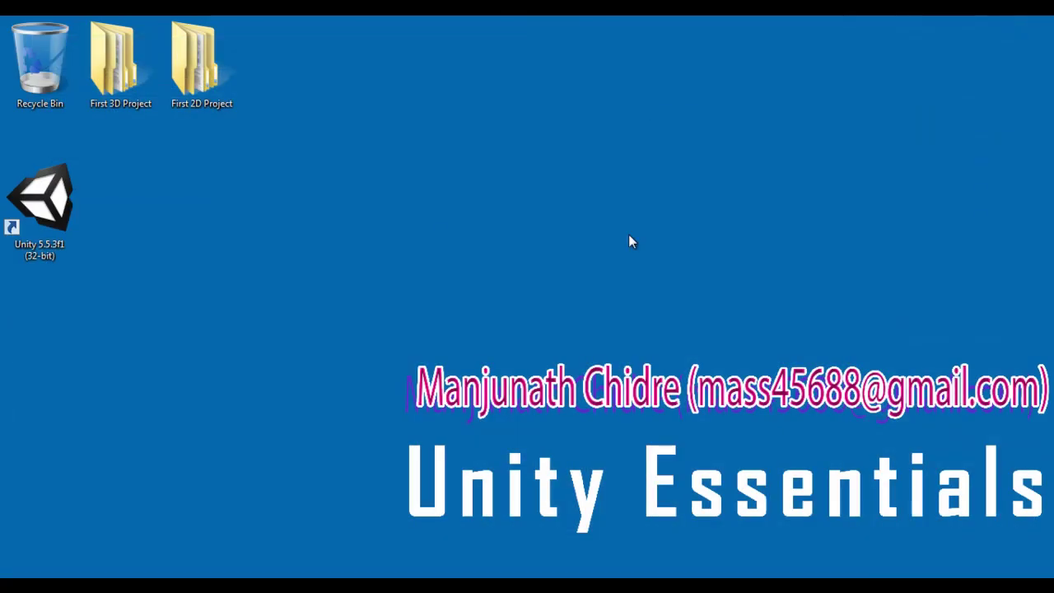